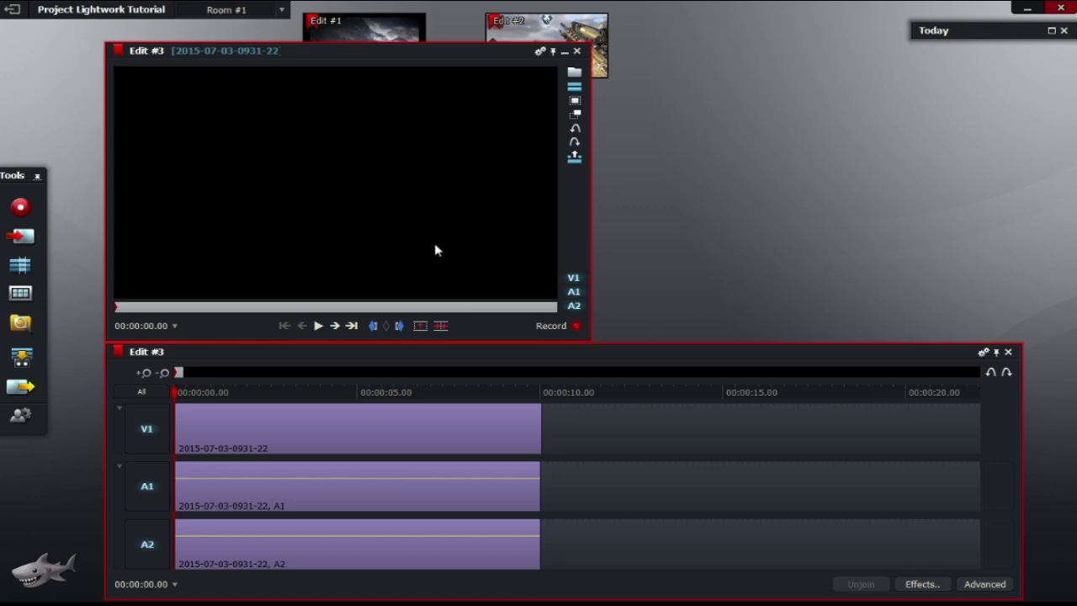
# Open Add Effects for the black V1 clip and choose the Video, Titles category
pyautogui.rightClick(255, 423)
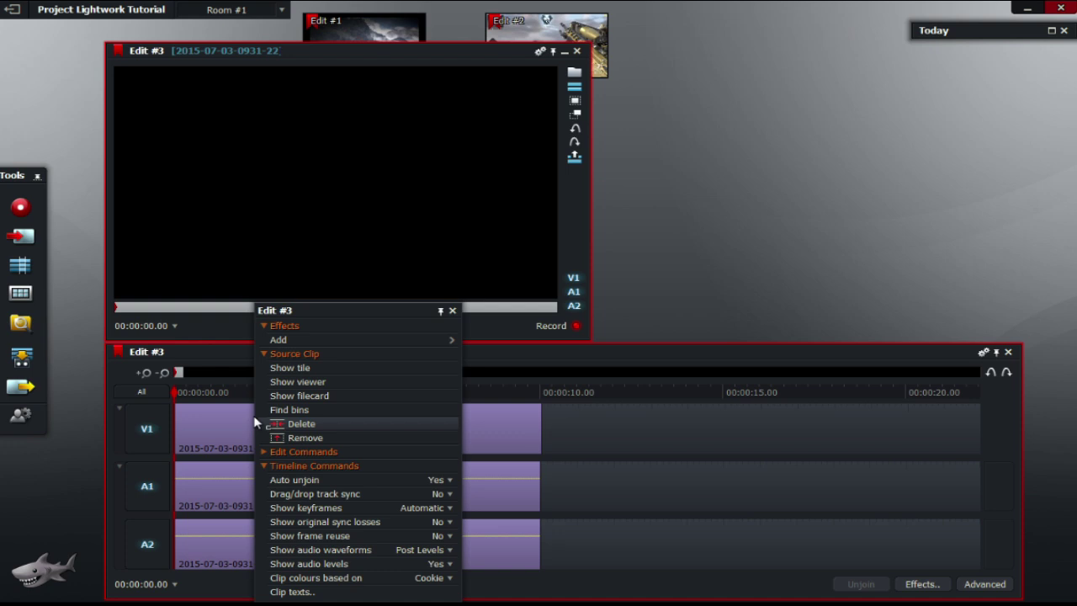
pyautogui.moveTo(290, 344)
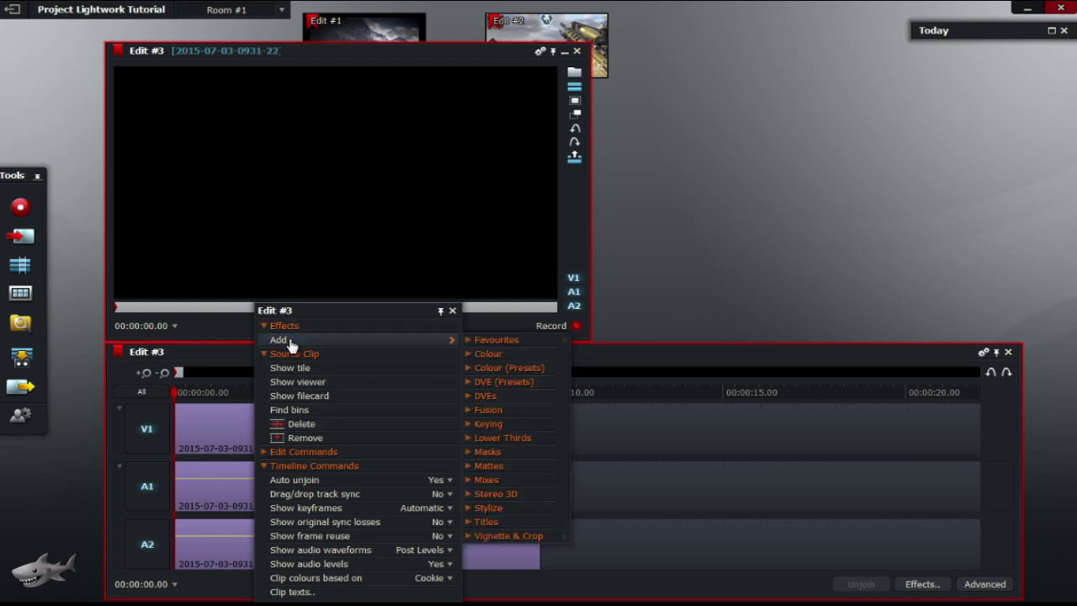
pyautogui.moveTo(499, 358)
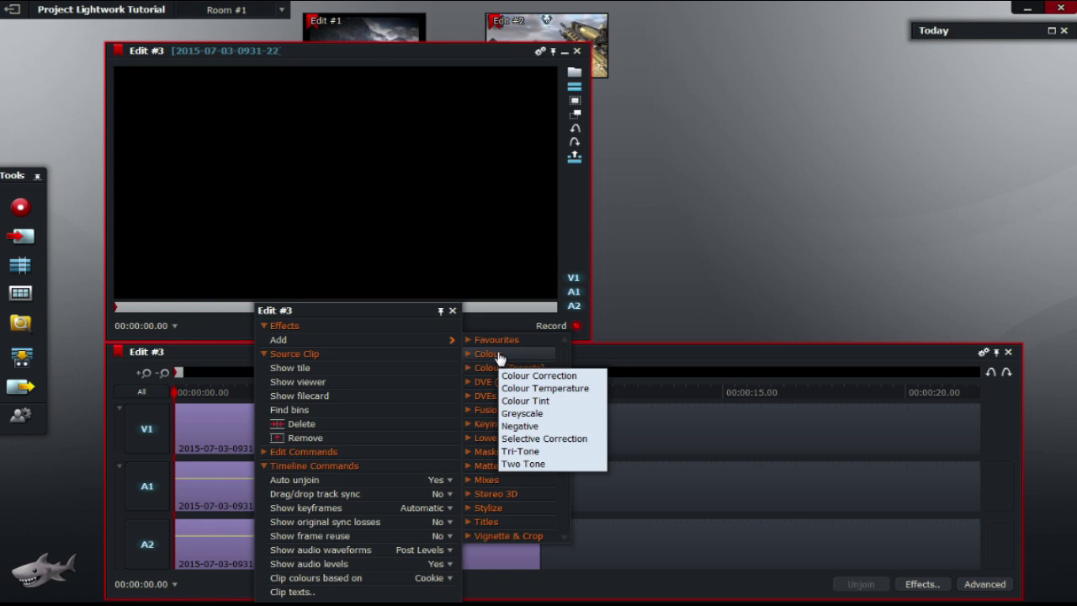
pyautogui.click(496, 524)
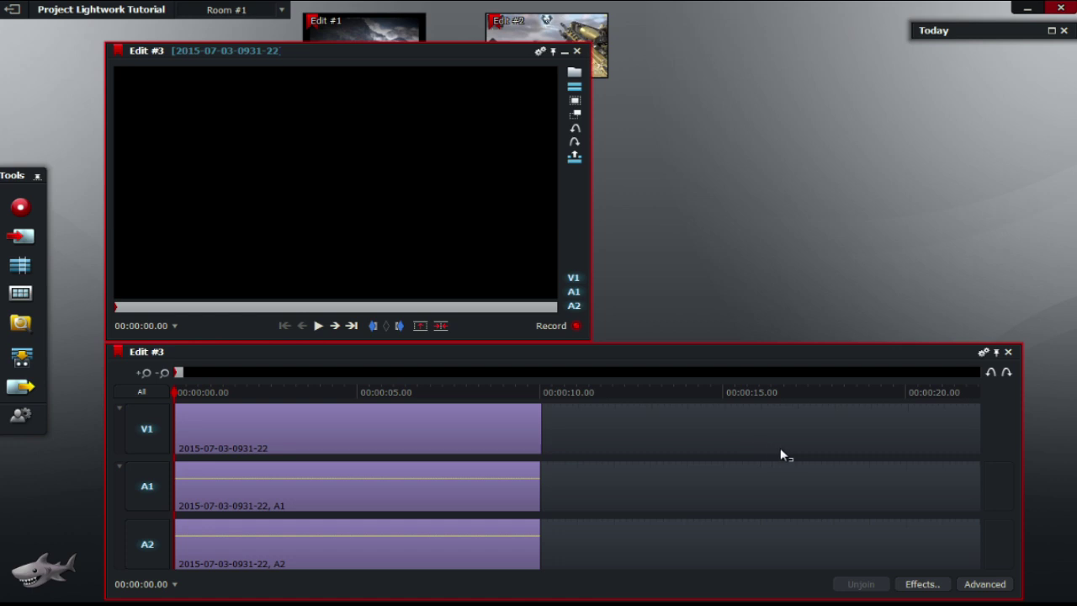
pyautogui.click(922, 584)
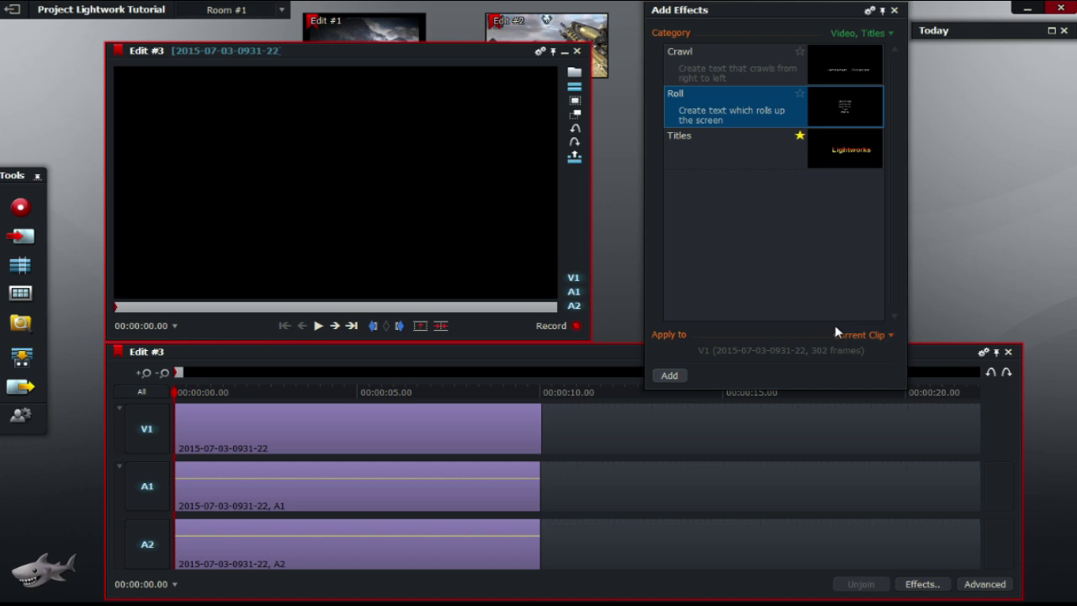
pyautogui.click(854, 34)
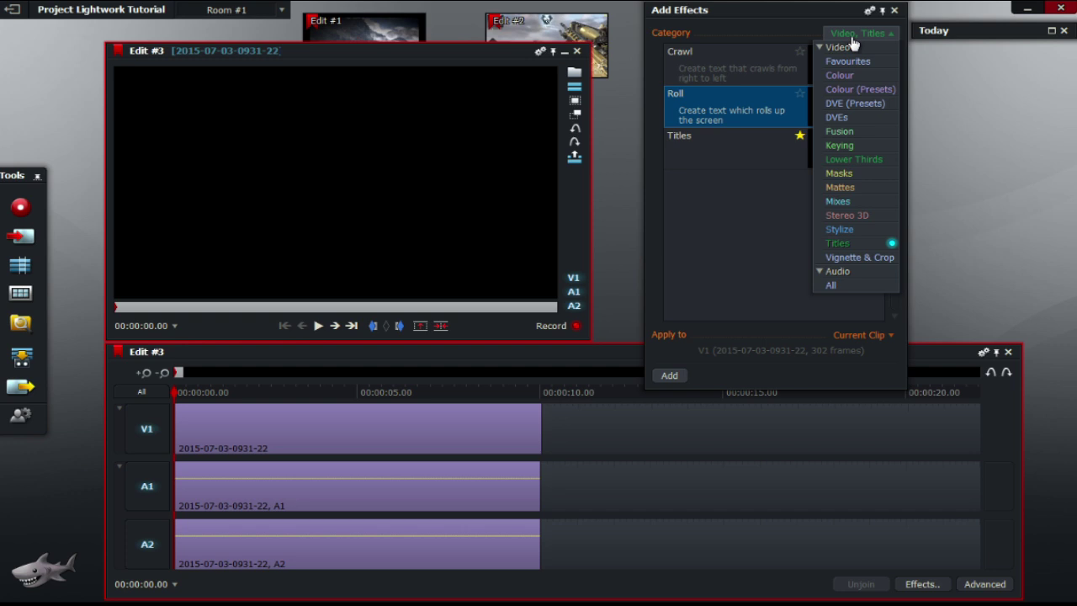
pyautogui.click(867, 246)
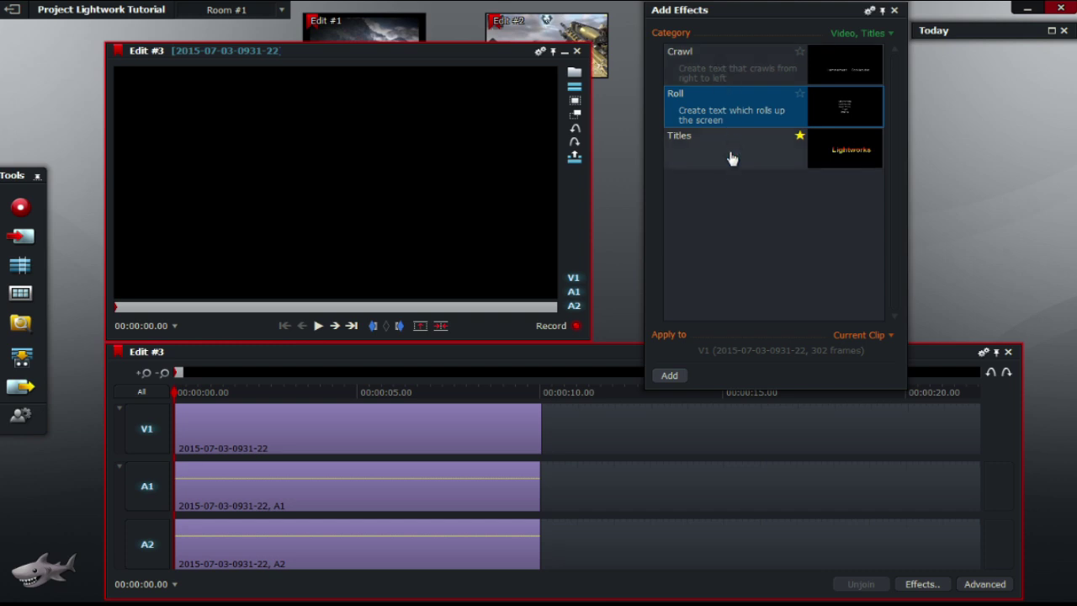
# Apply Crawl, expand its settings, preview the 'Lightworks' text crawling, then rewind to 00:00:00.00
pyautogui.doubleClick(740, 52)
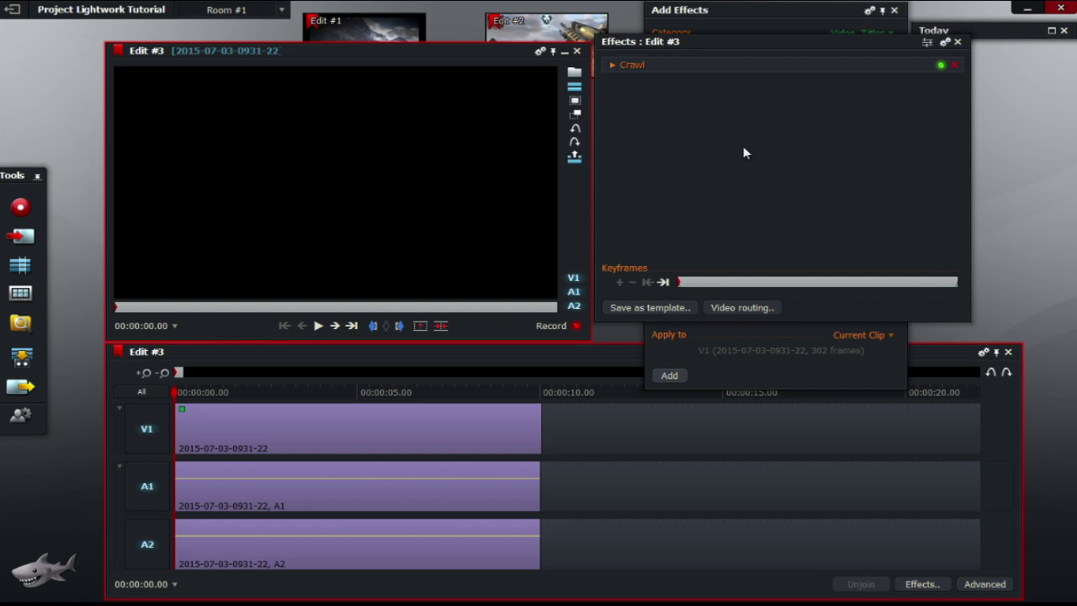
pyautogui.click(628, 65)
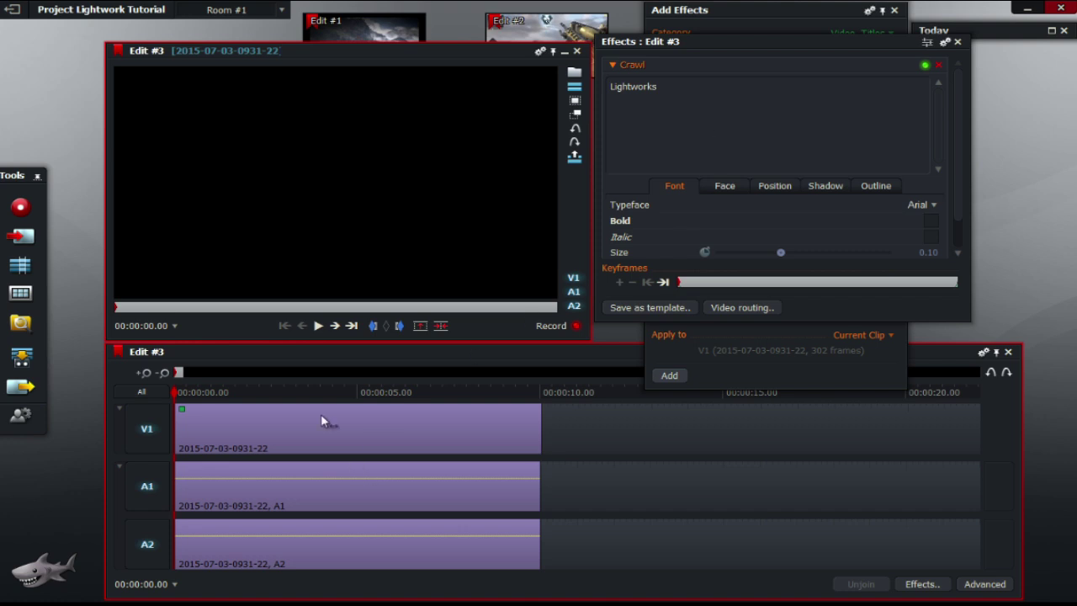
pyautogui.click(318, 326)
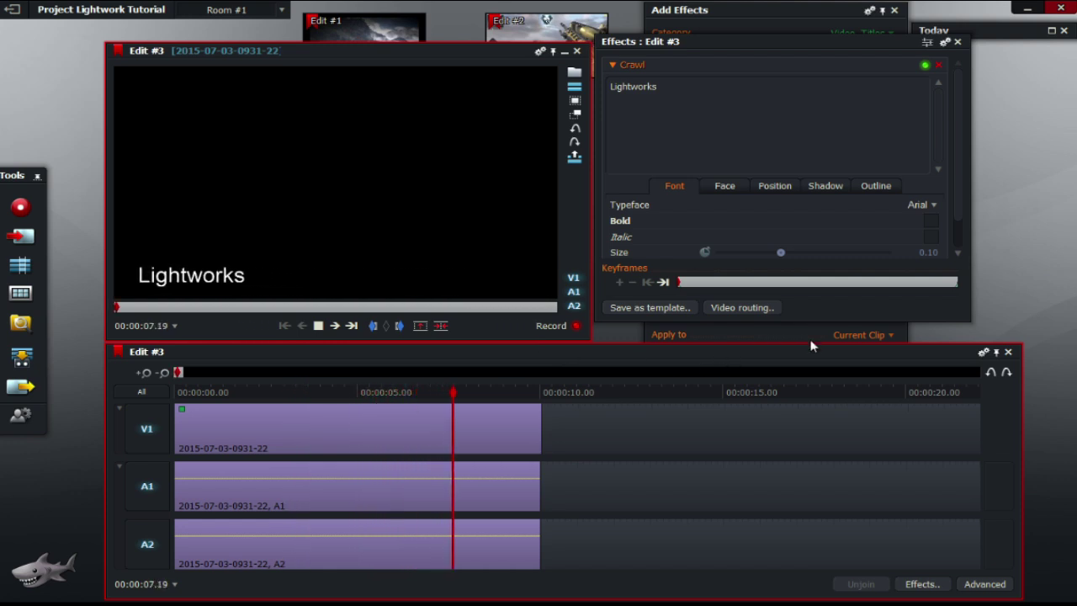
pyautogui.click(318, 326)
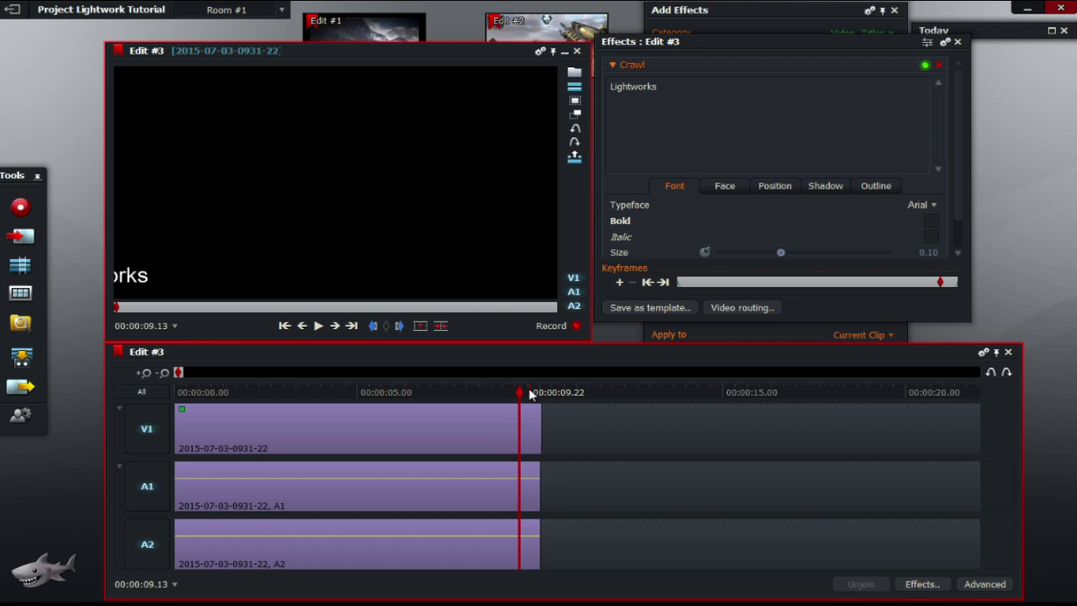
pyautogui.moveTo(530, 394); pyautogui.dragTo(176, 393)
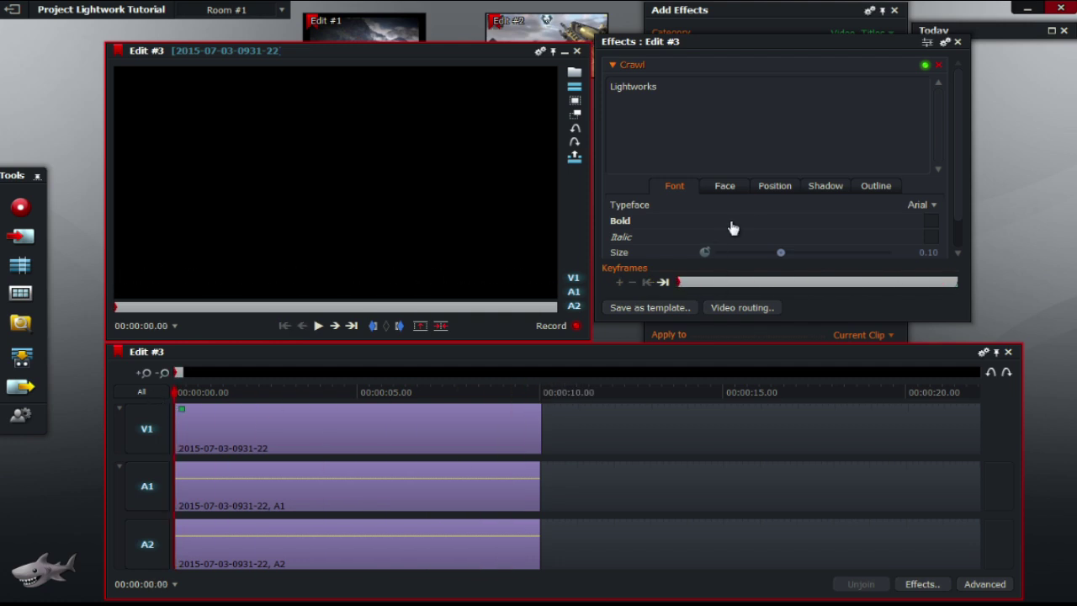
# Lower the Crawl effect's Progress to about 7.18% in the Position settings
pyautogui.click(771, 193)
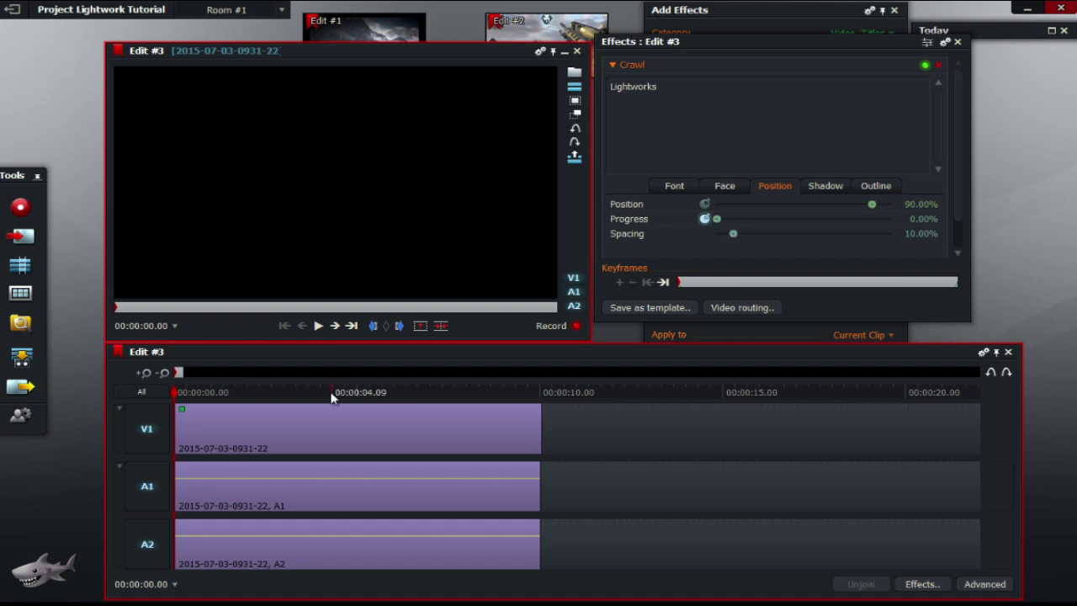
pyautogui.moveTo(392, 394); pyautogui.dragTo(542, 405)
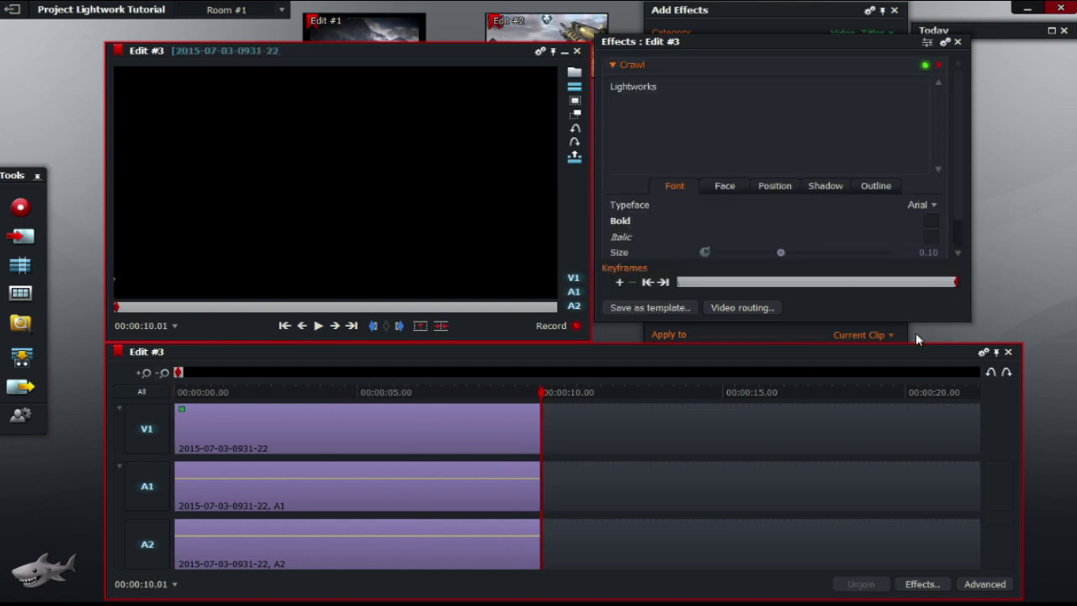
pyautogui.click(783, 186)
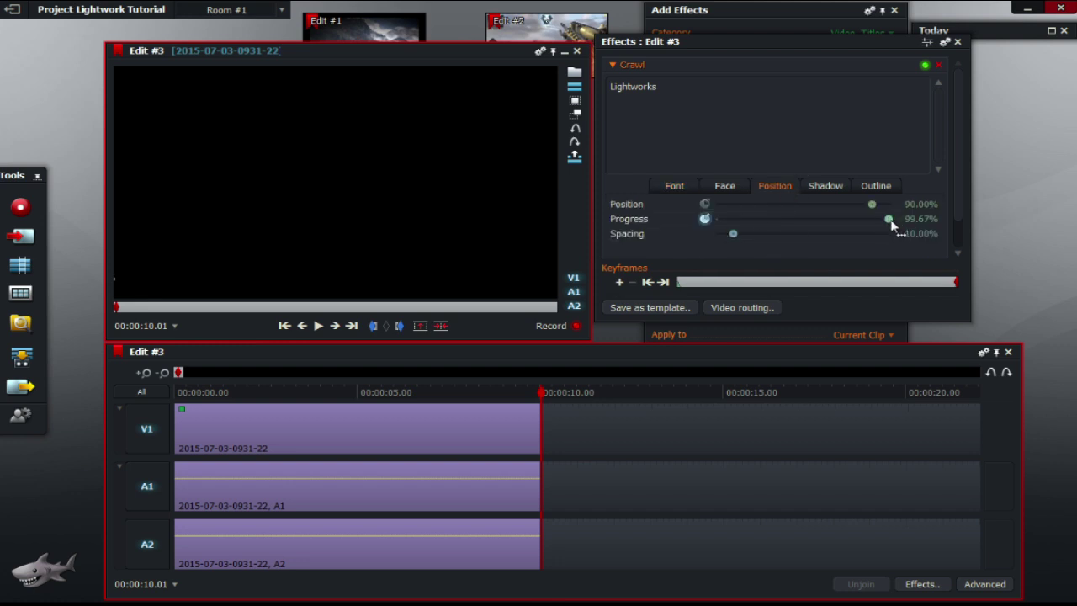
pyautogui.moveTo(892, 225); pyautogui.dragTo(790, 232)
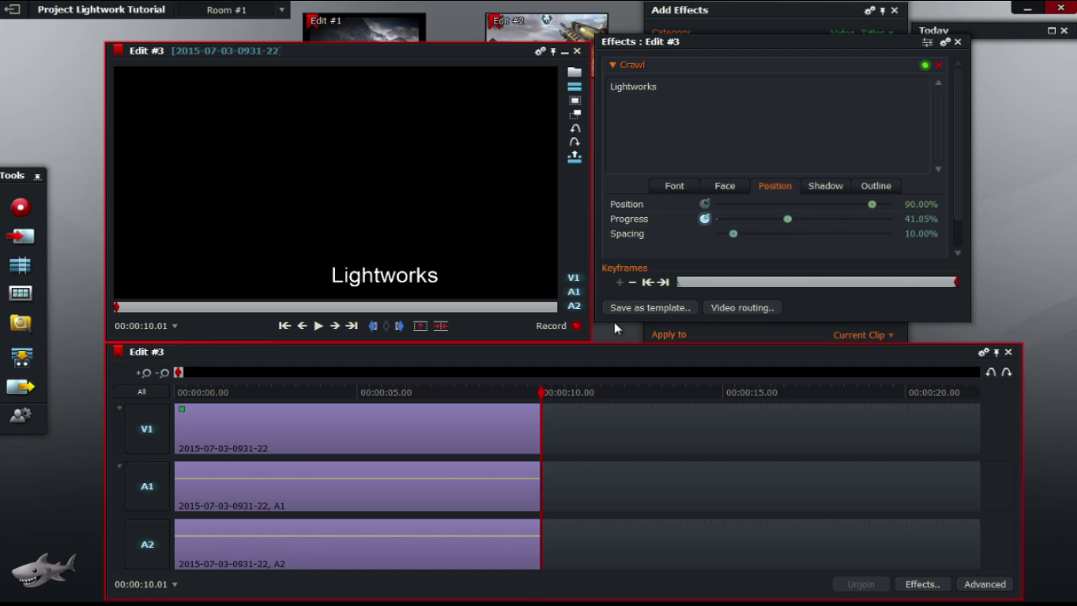
# Replay the clip from the start to watch the text crawl in from the right
pyautogui.moveTo(543, 395); pyautogui.dragTo(177, 368)
pyautogui.press('space')
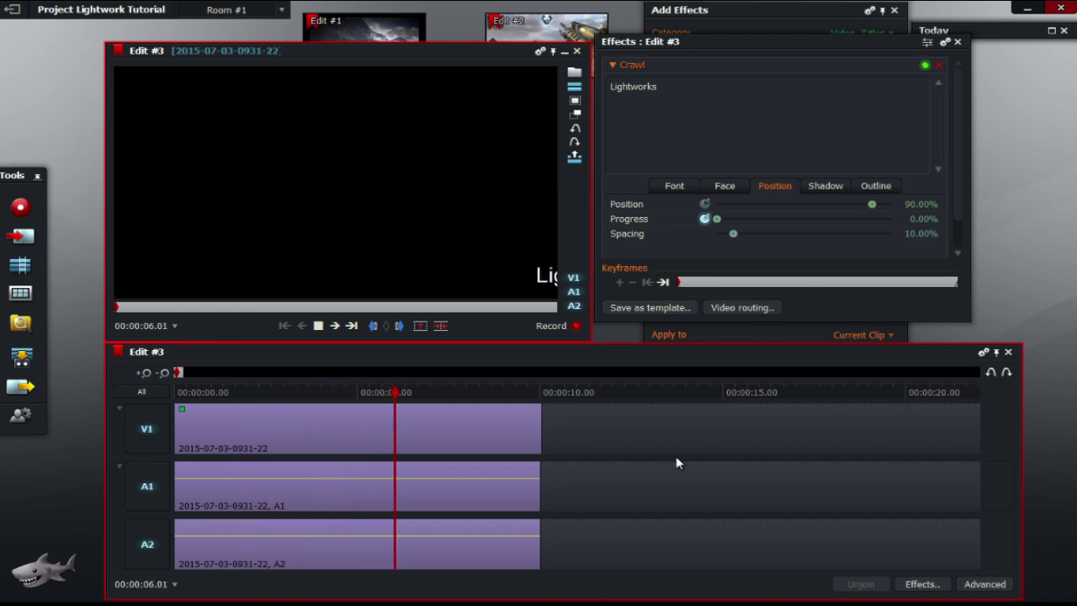
pyautogui.press('space')
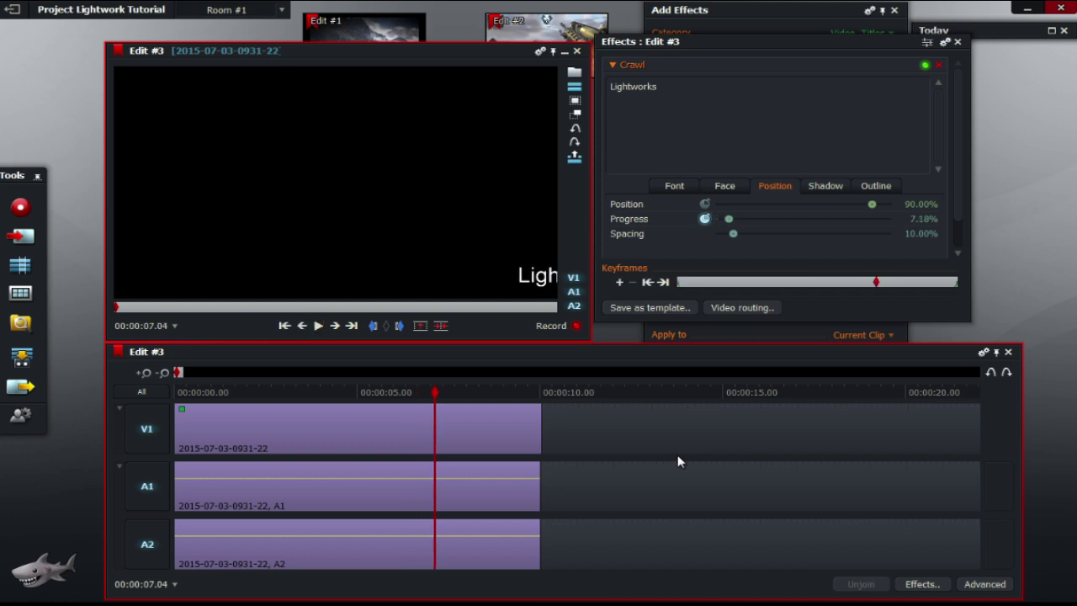
pyautogui.press('space')
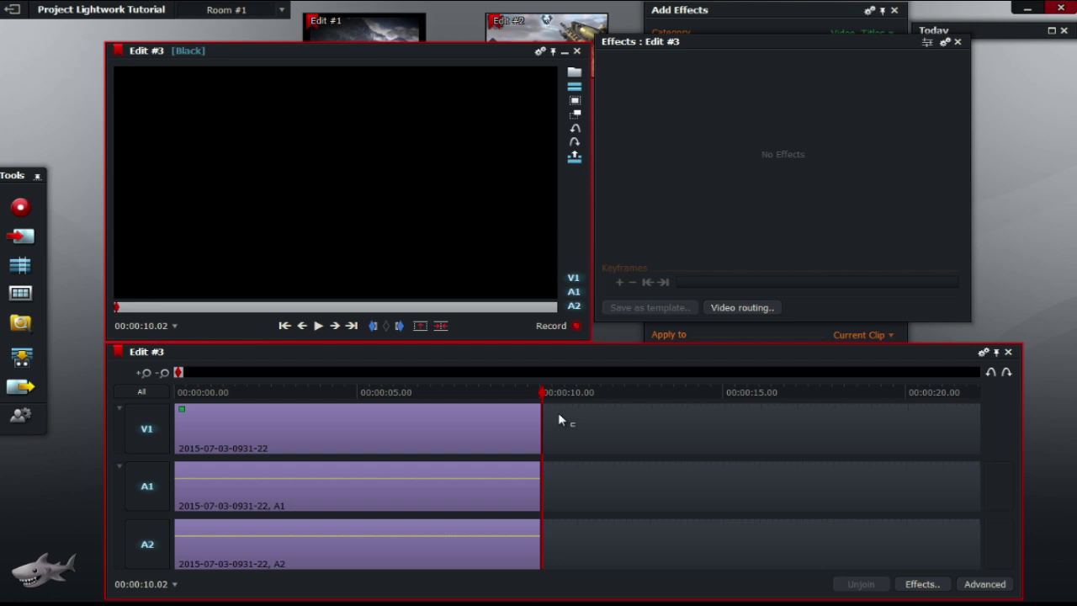
# Apply the Roll title effect to the selected clip
pyautogui.click(537, 429)
pyautogui.click(724, 239)
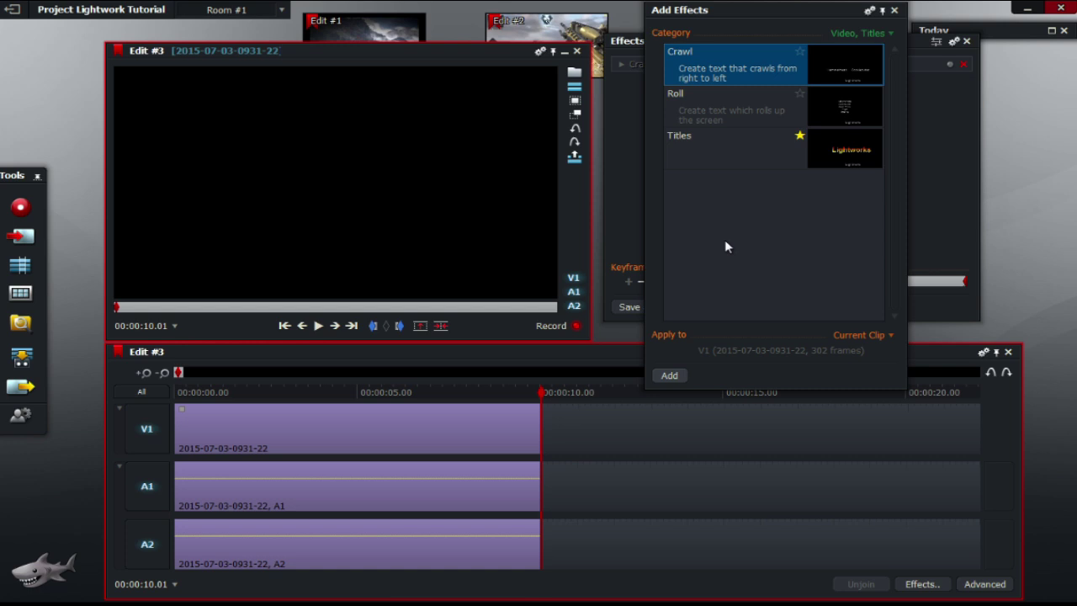
pyautogui.doubleClick(724, 104)
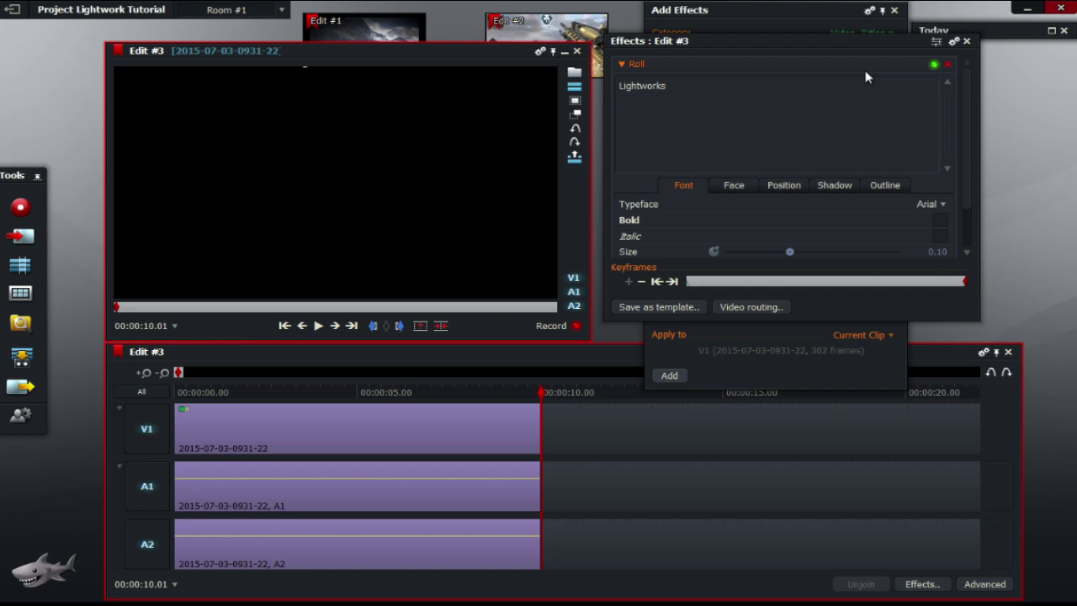
pyautogui.moveTo(967, 78); pyautogui.dragTo(972, 165)
# Play from the clip start to watch the text roll up to the frame top
pyautogui.moveTo(539, 402); pyautogui.dragTo(150, 402)
pyautogui.press('space')
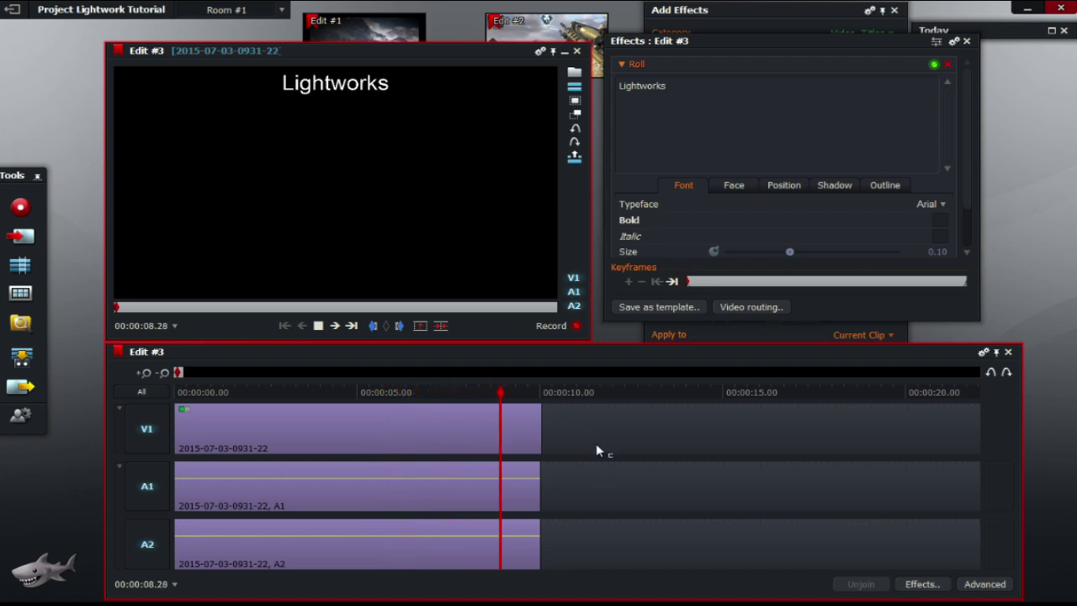
pyautogui.press('space')
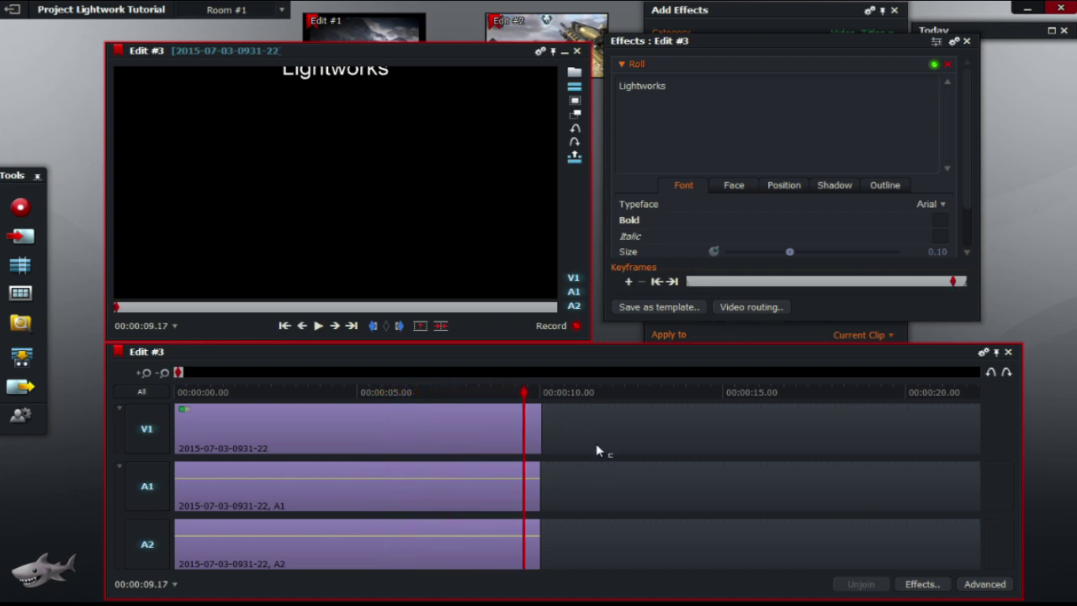
# Set the Roll title's Face Colour One to pink on the HSV wheel
pyautogui.click(737, 189)
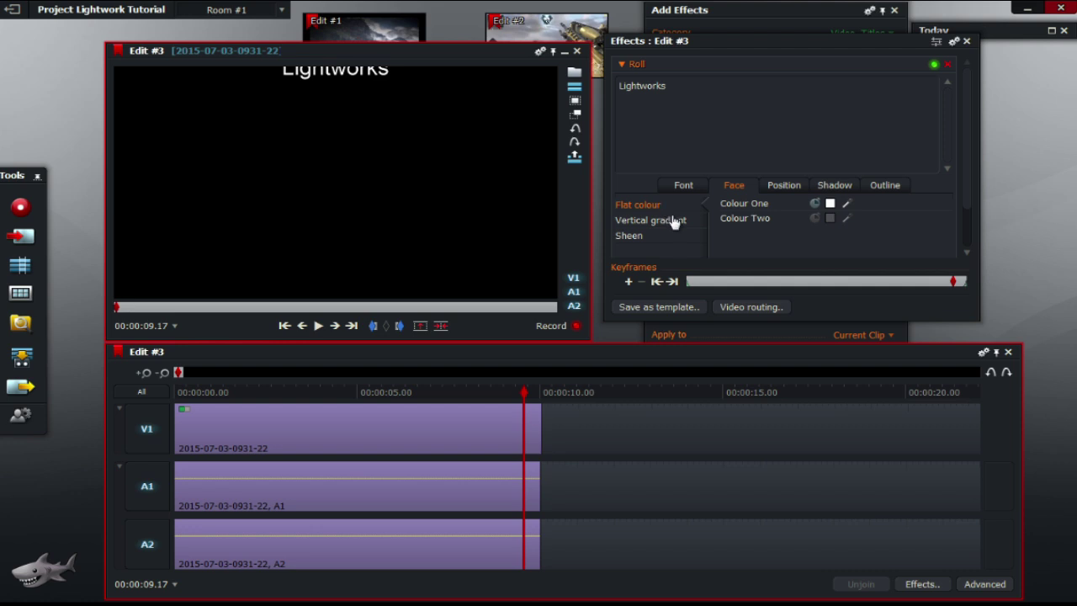
pyautogui.click(829, 204)
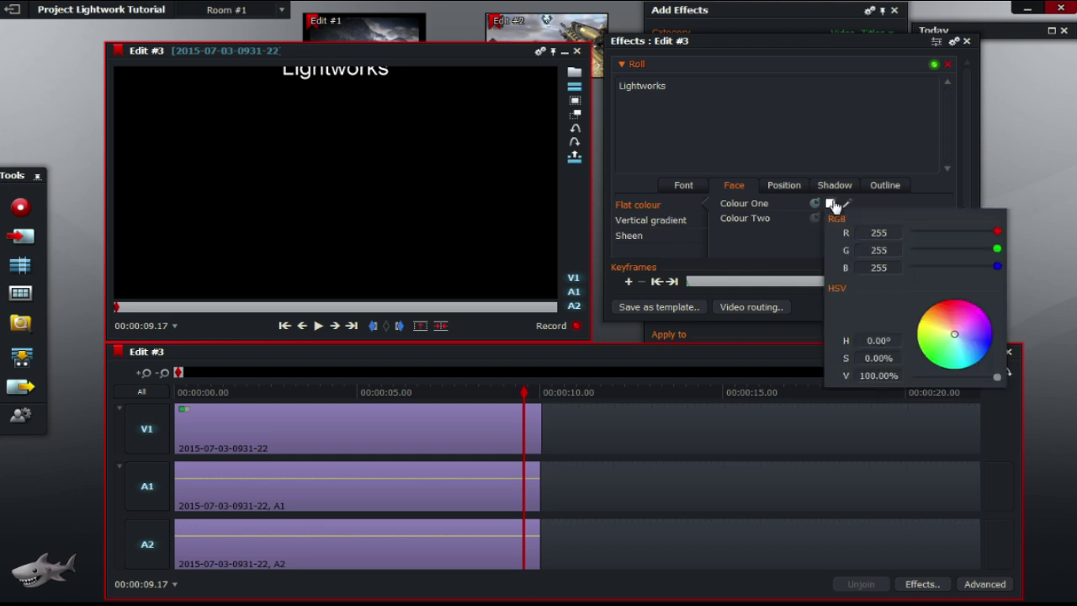
pyautogui.moveTo(959, 339); pyautogui.dragTo(954, 308)
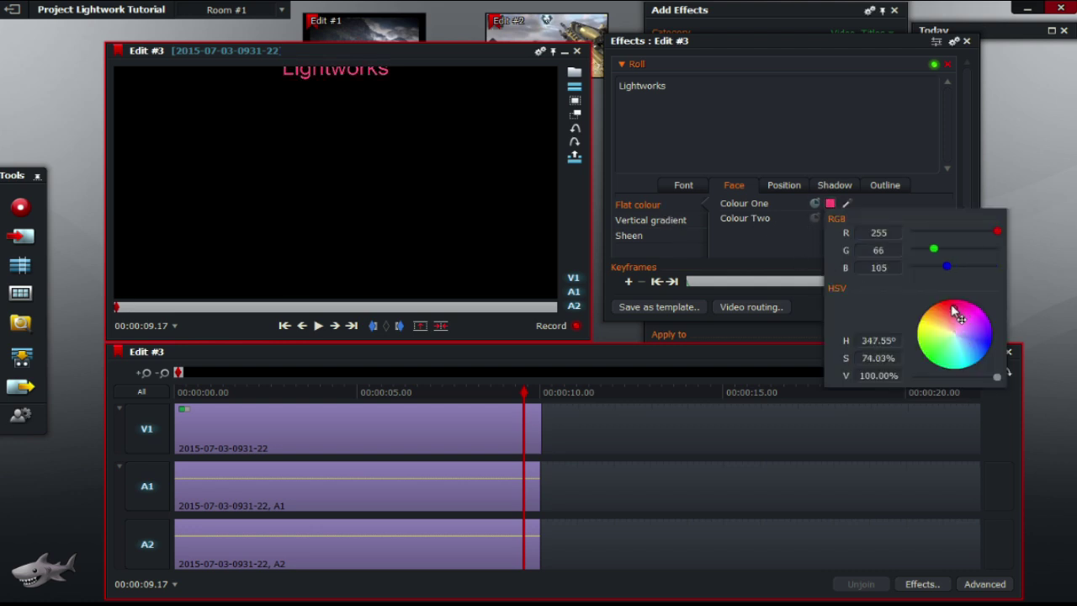
pyautogui.moveTo(521, 395); pyautogui.dragTo(475, 402)
# Shift the title's horizontal Position, then review the Shadow, Outline and Font settings
pyautogui.click(784, 187)
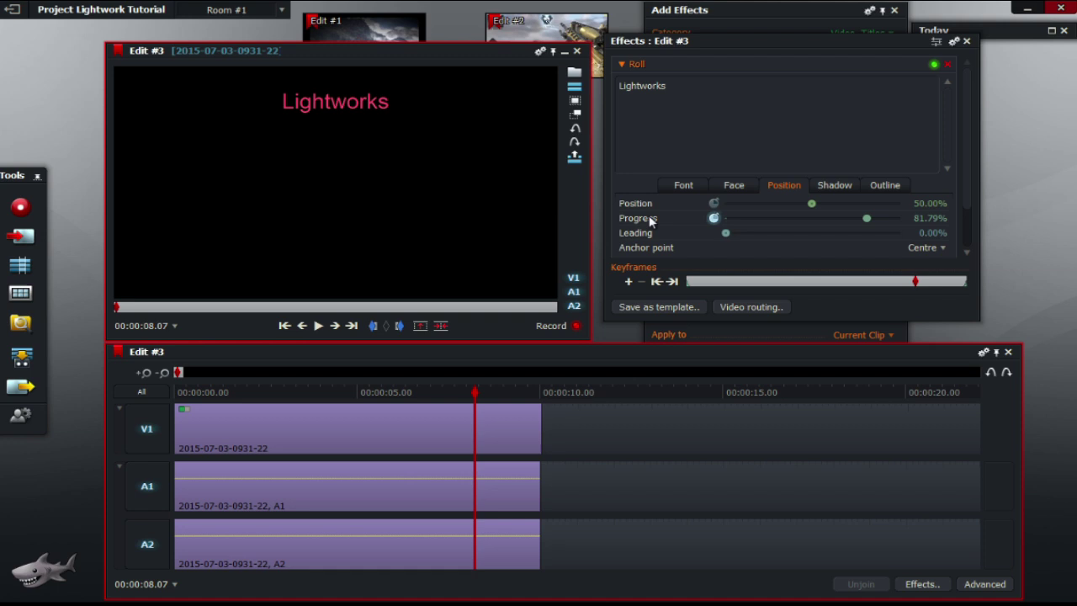
pyautogui.moveTo(336, 110); pyautogui.dragTo(320, 228)
pyautogui.click(834, 187)
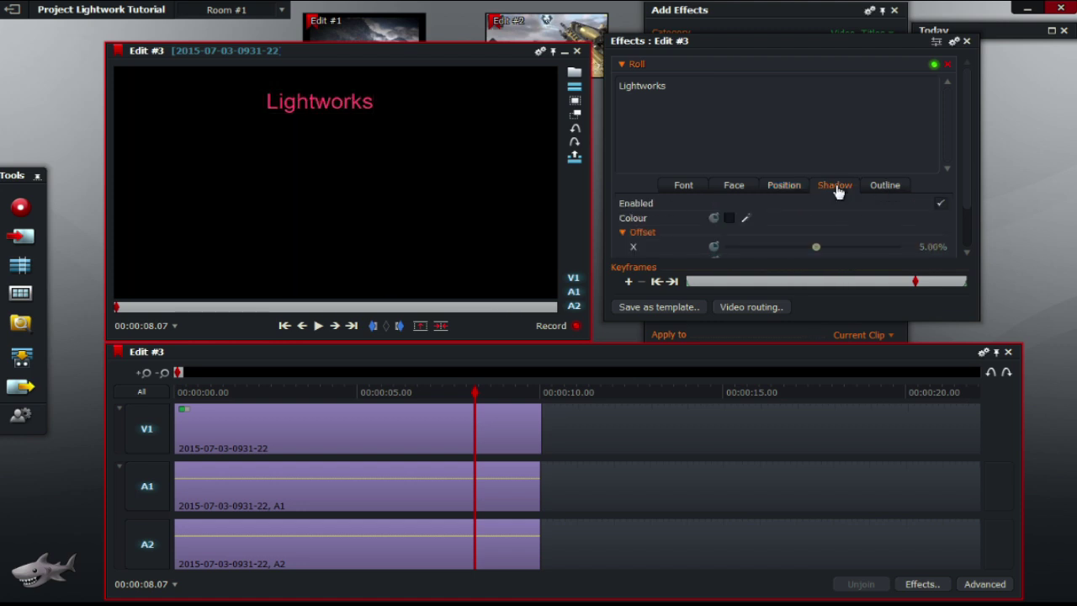
pyautogui.click(895, 191)
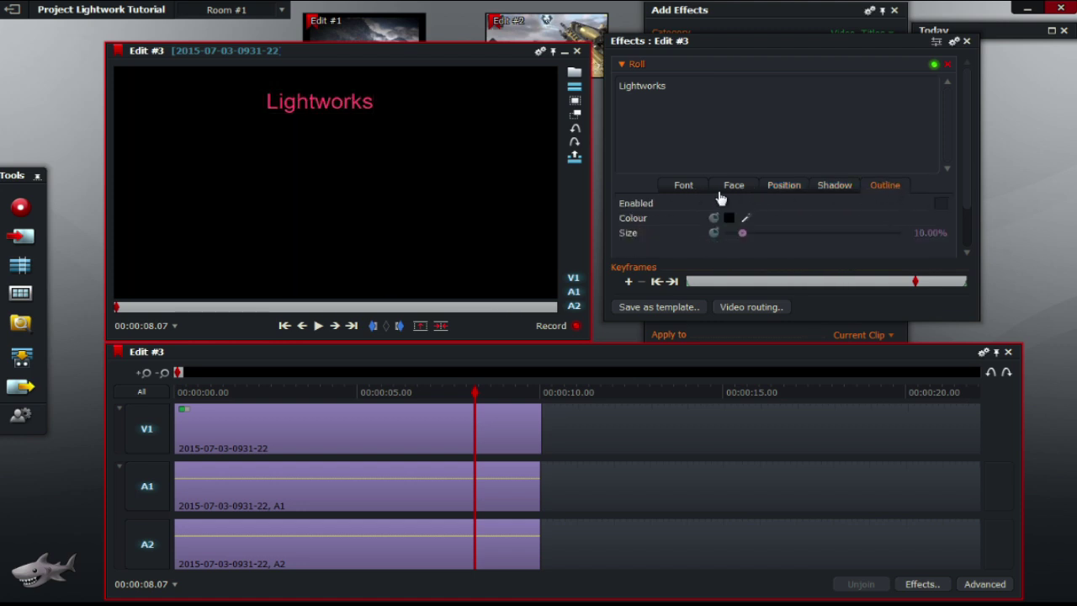
pyautogui.click(692, 189)
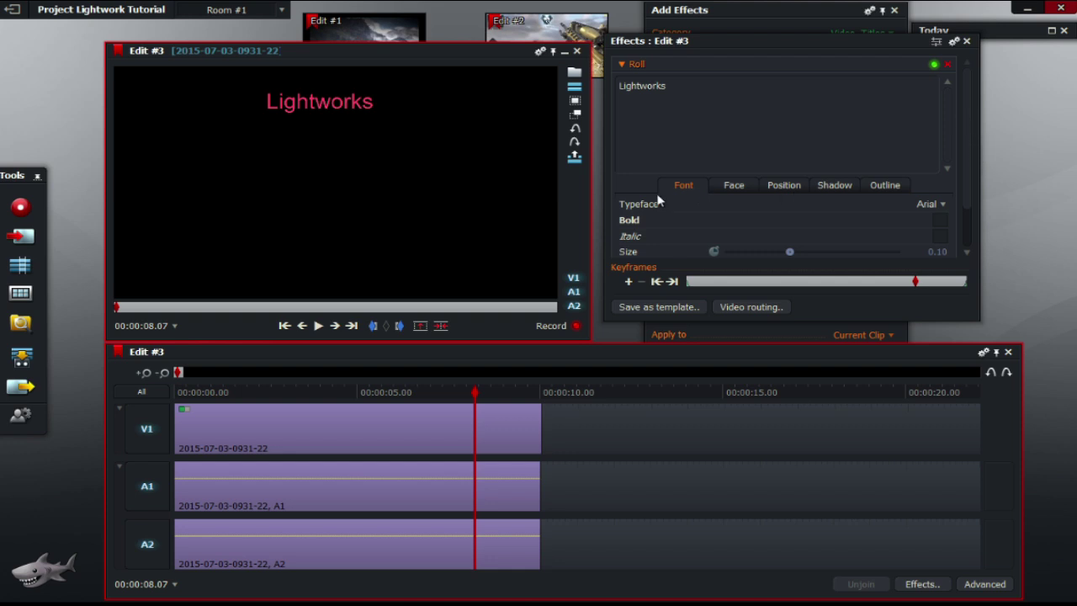
# Remove the Roll effect and delete the existing 'Lightworks' title text
pyautogui.click(945, 64)
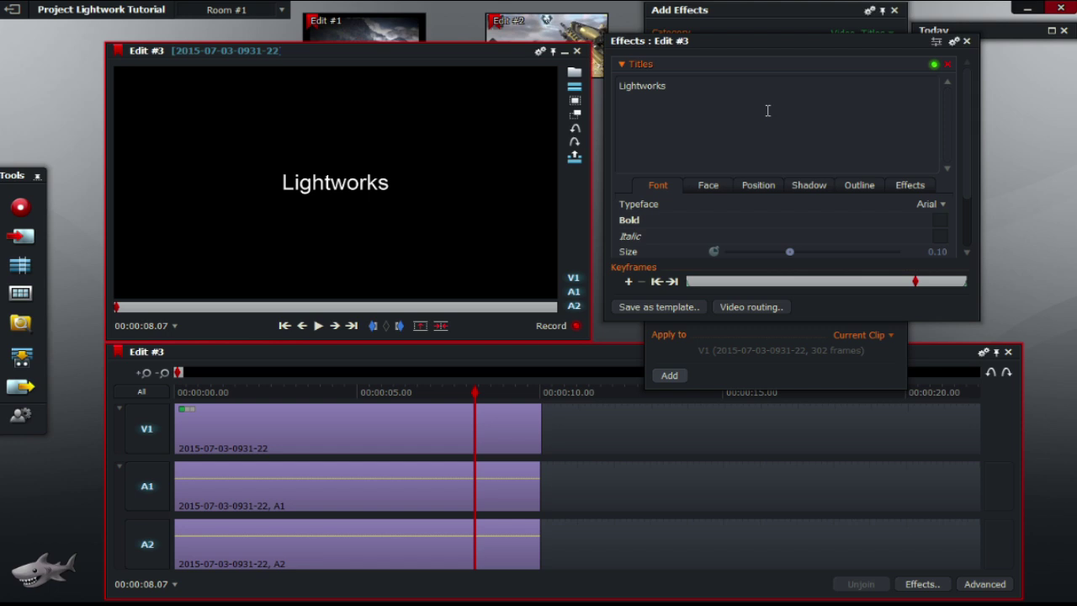
pyautogui.moveTo(688, 89); pyautogui.dragTo(611, 81)
pyautogui.press('Delete')
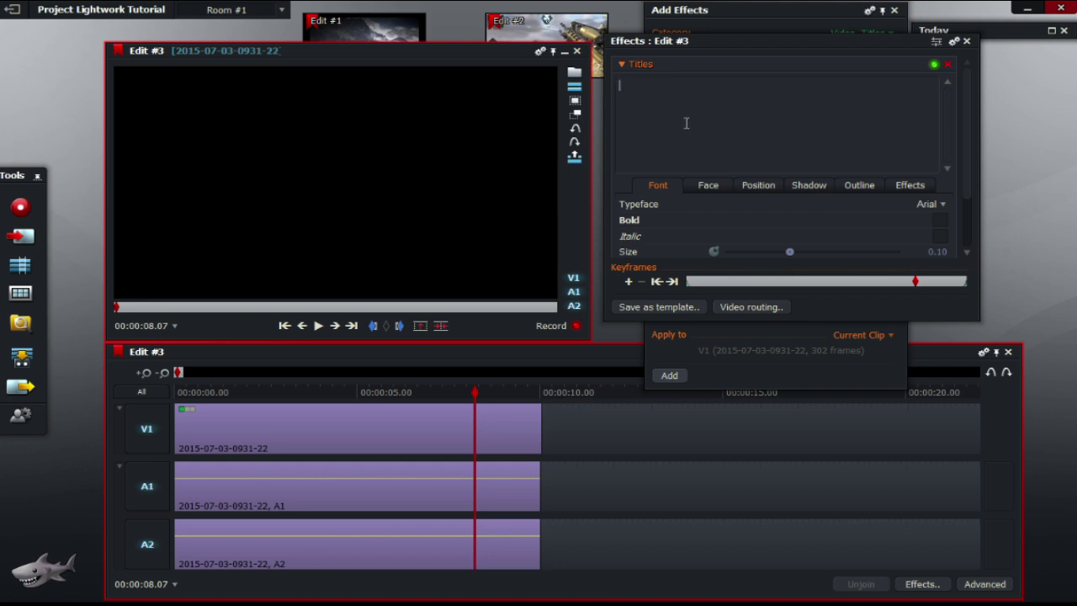
# Type 'This is a Lightworks Tutorial.' as the title text, fixing the typos
pyautogui.write('This is a')
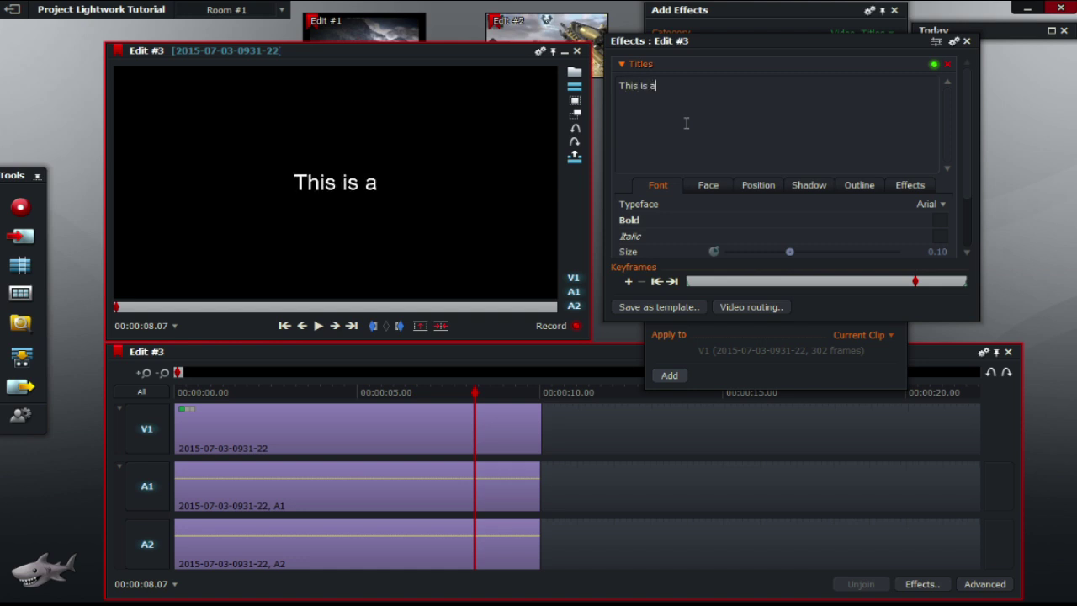
pyautogui.write(' Light')
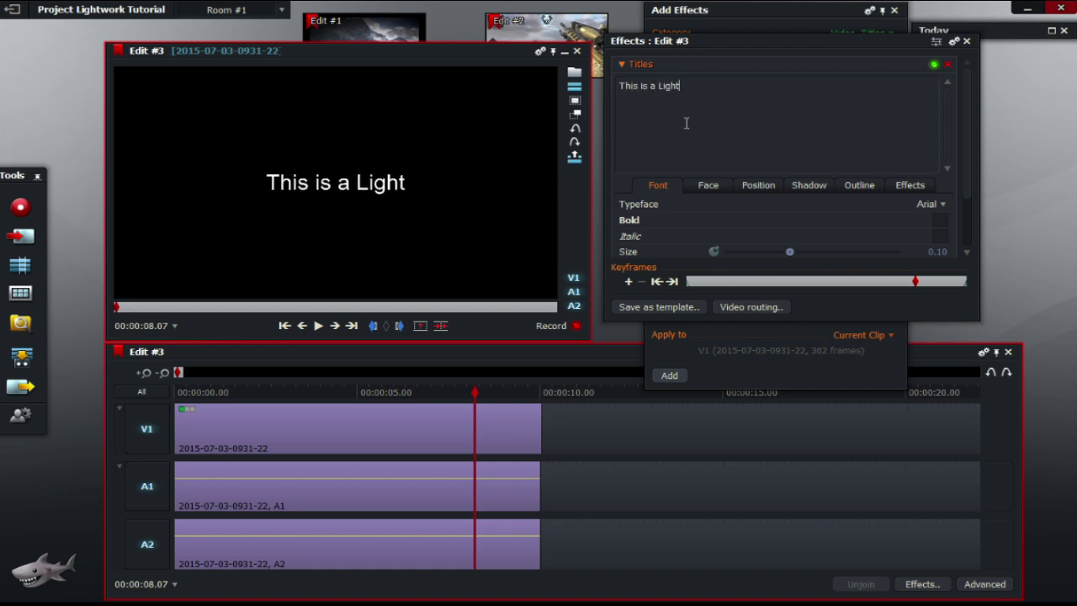
pyautogui.write('works RTu')
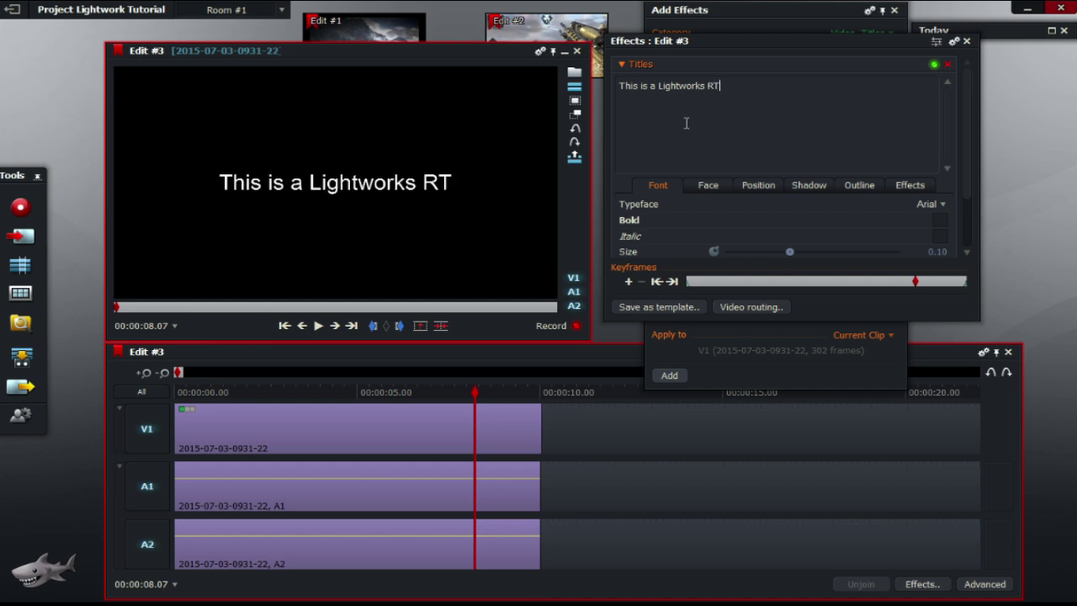
pyautogui.press('BackSpace')
pyautogui.press('BackSpace')
pyautogui.press('BackSpace')
pyautogui.write('T')
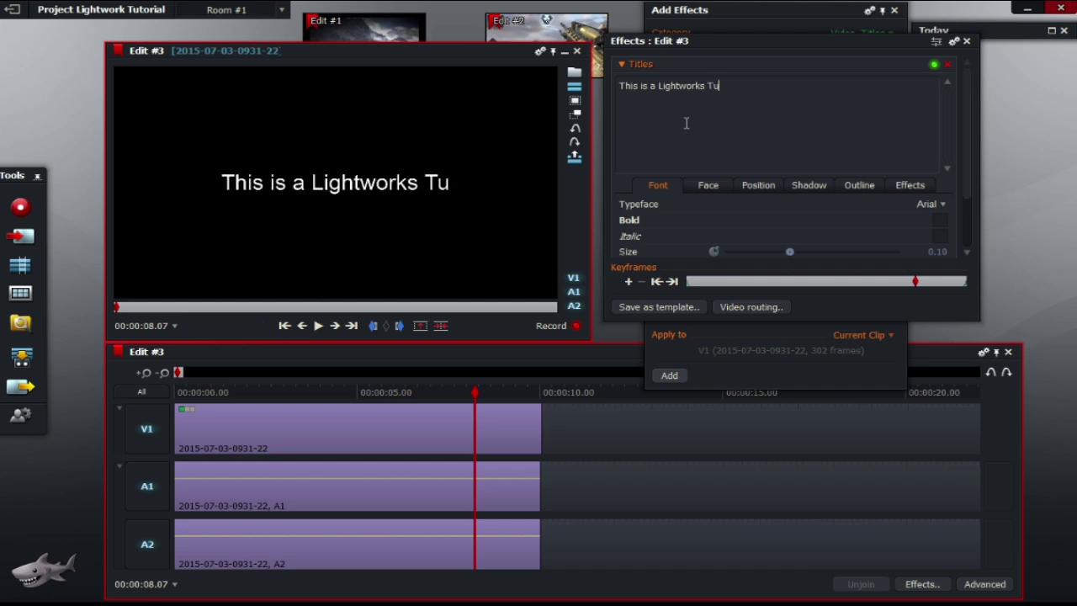
pyautogui.write('toriall.')
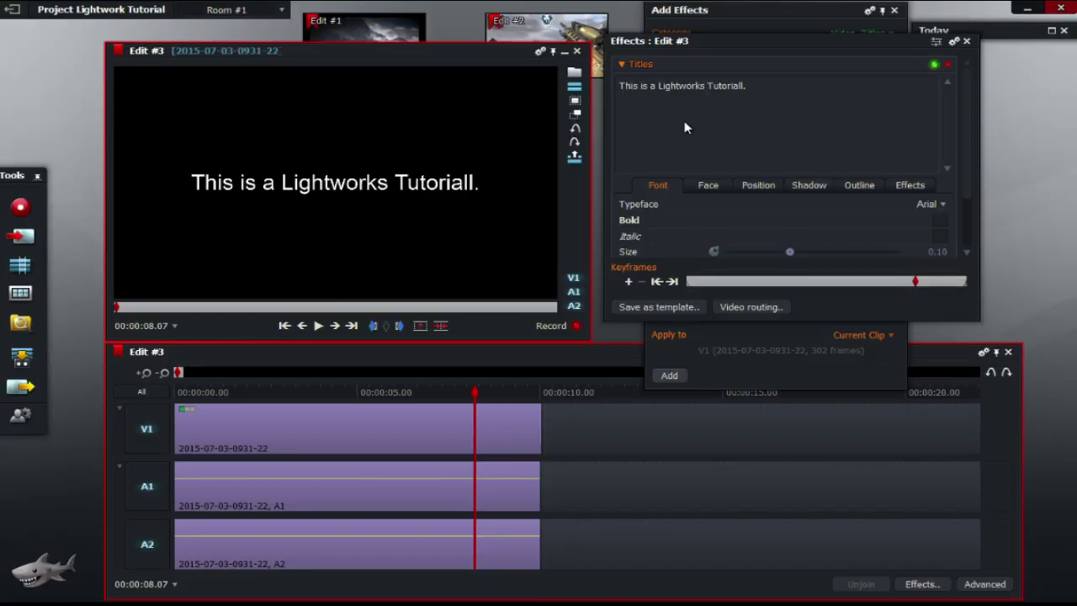
pyautogui.press('BackSpace')
pyautogui.press('BackSpace')
pyautogui.write('.')
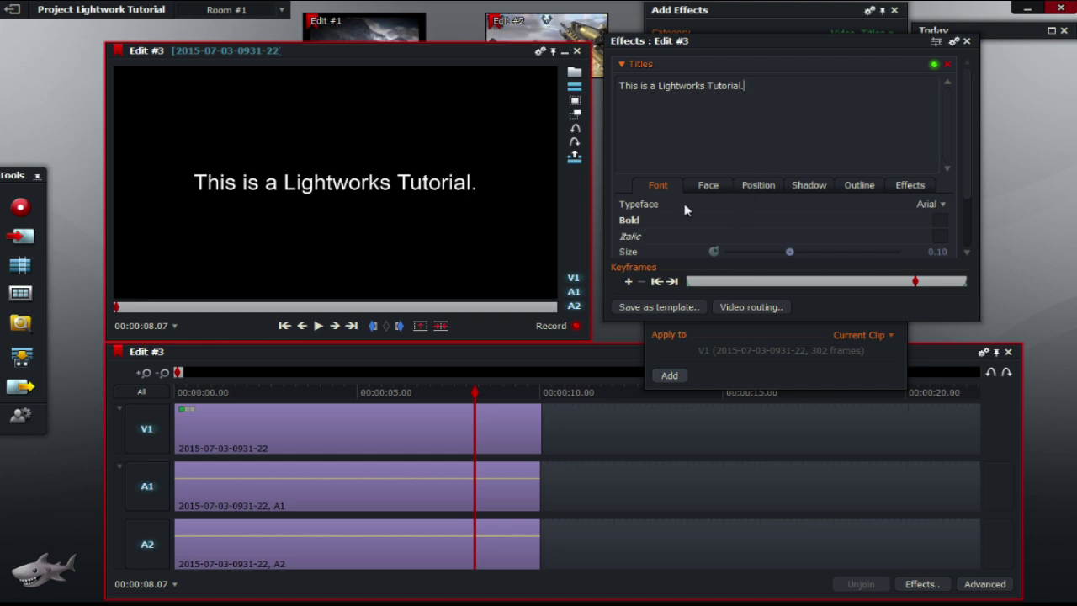
# Enable keyframing on the title's Position X and Y, currently at 50% and 50%
pyautogui.click(753, 194)
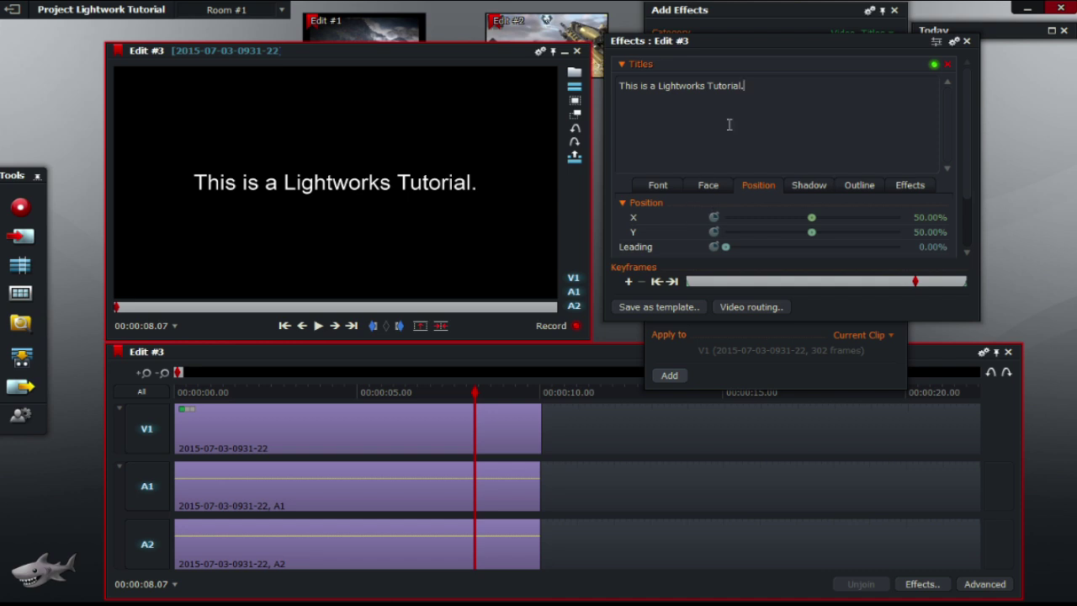
pyautogui.click(713, 232)
# At about 2 seconds, shift the title's position to set a keyframe
pyautogui.click(603, 360)
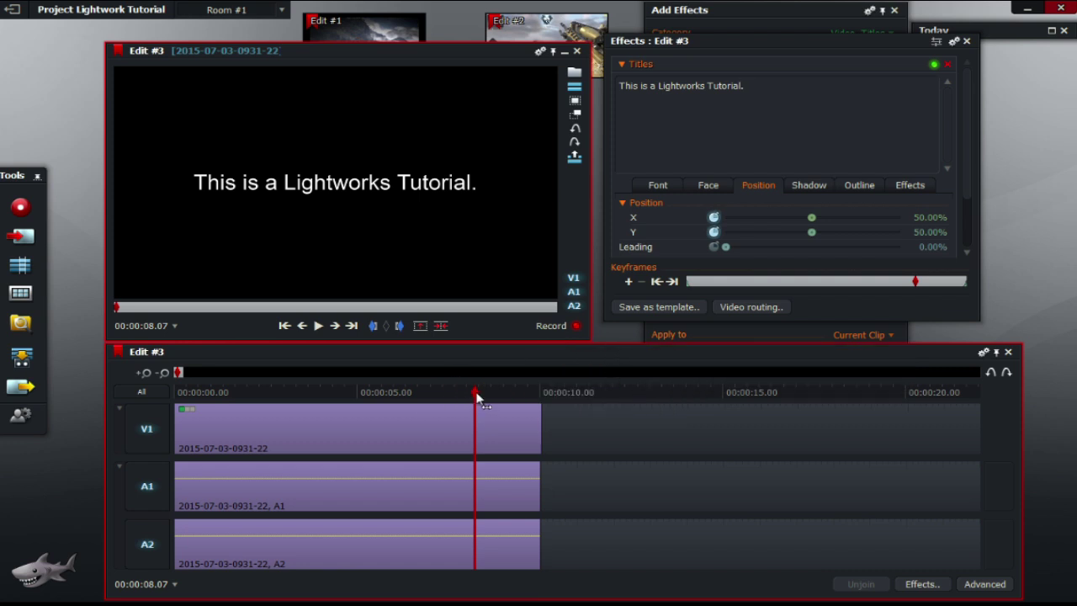
pyautogui.moveTo(476, 395); pyautogui.dragTo(215, 387)
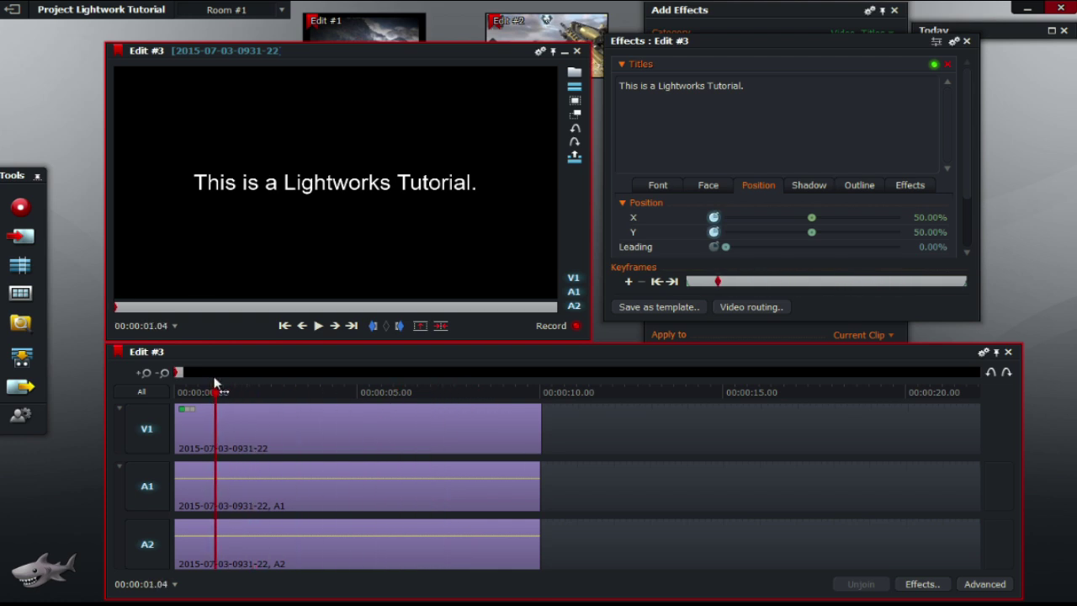
pyautogui.click(222, 394)
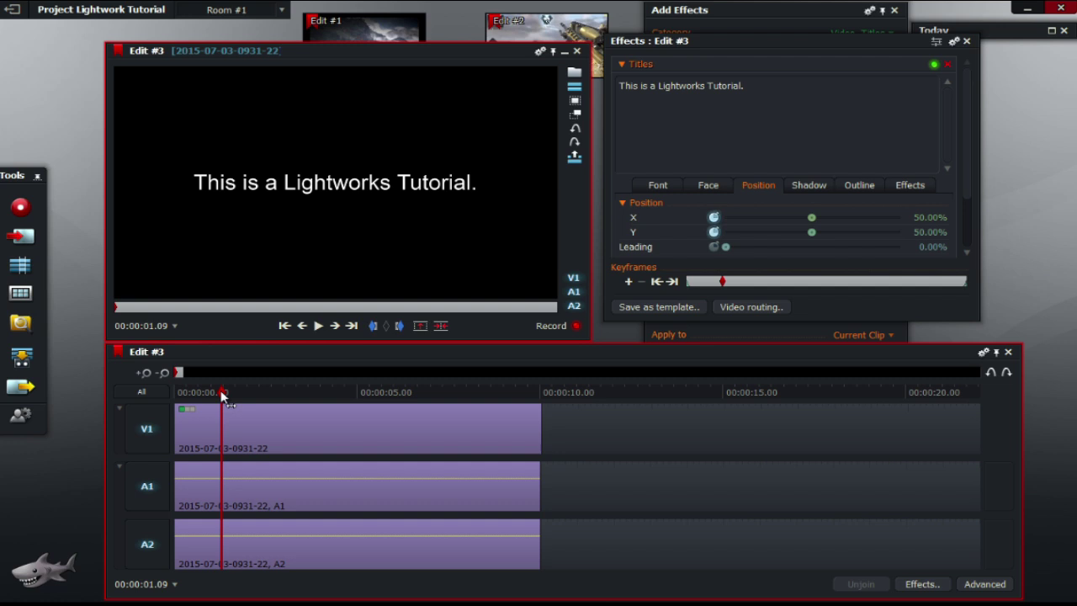
pyautogui.moveTo(220, 393)
pyautogui.mouseDown()
pyautogui.moveTo(256, 397)
pyautogui.moveTo(248, 392)
pyautogui.mouseUp()
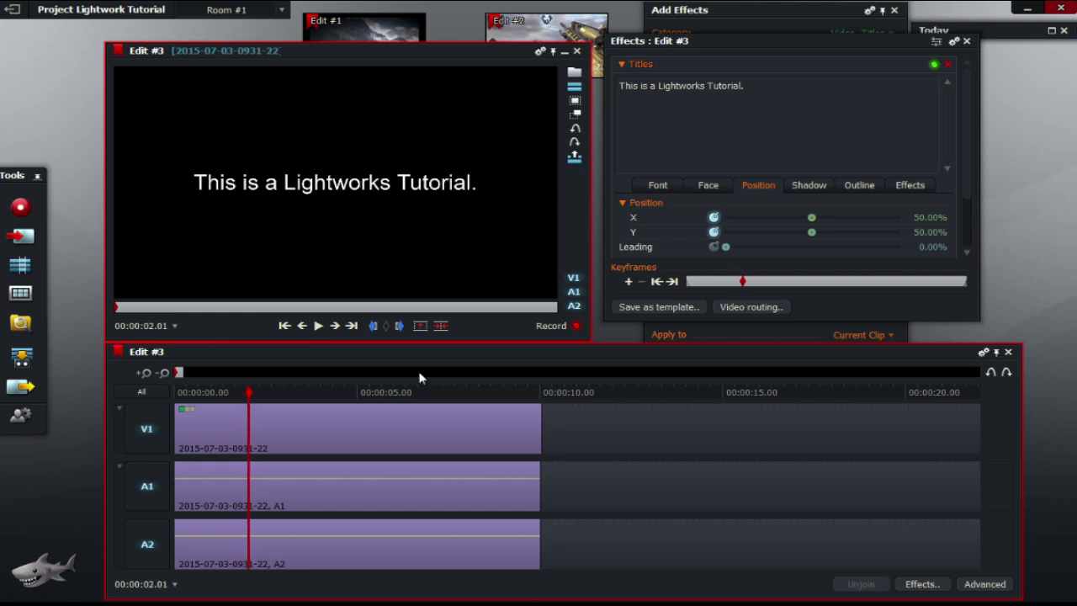
pyautogui.click(470, 182)
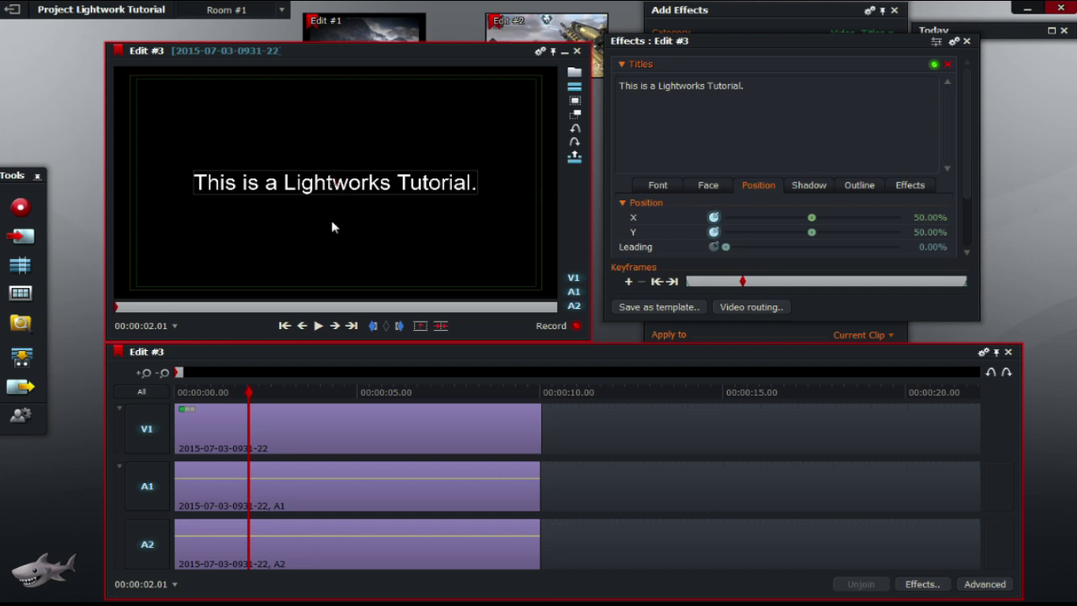
pyautogui.moveTo(811, 218); pyautogui.dragTo(870, 236)
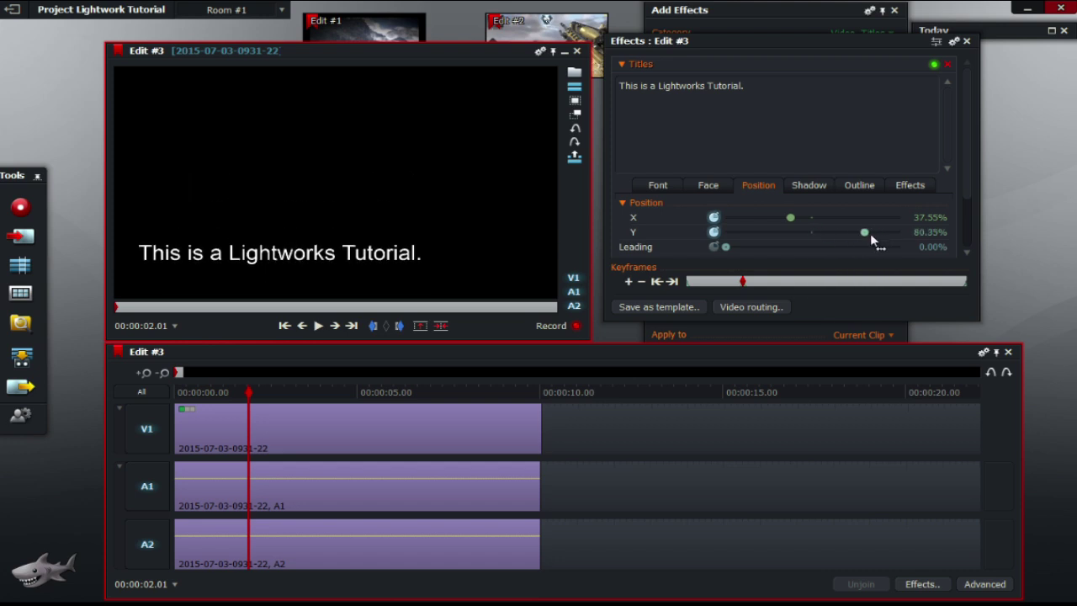
# Keyframe the title upper right at about 5 seconds, then slightly lower at 8 seconds
pyautogui.click(260, 393)
pyautogui.moveTo(261, 394); pyautogui.dragTo(369, 395)
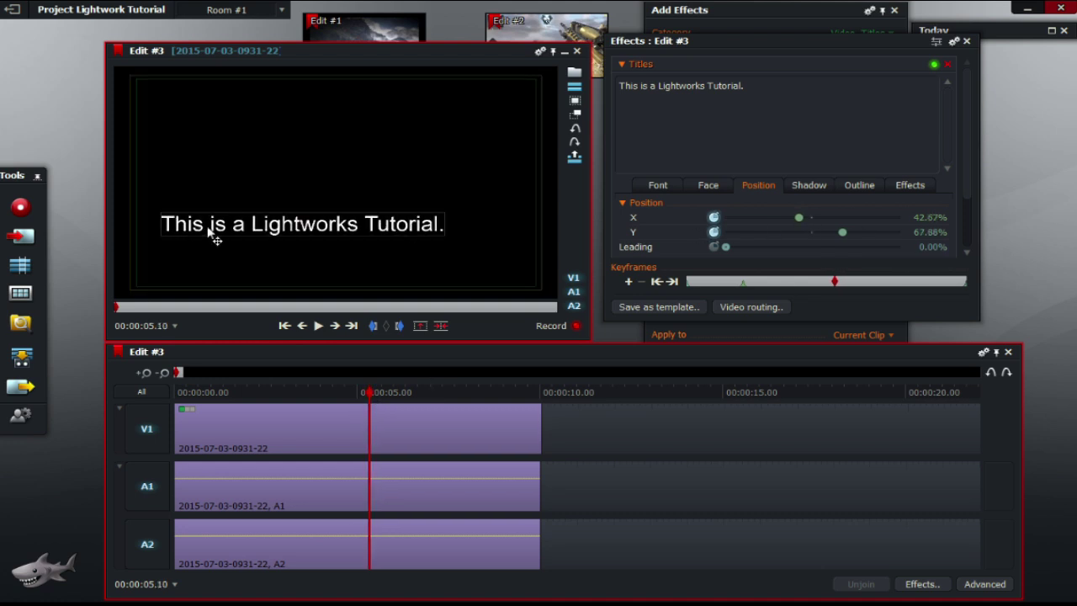
pyautogui.moveTo(300, 233); pyautogui.dragTo(390, 138)
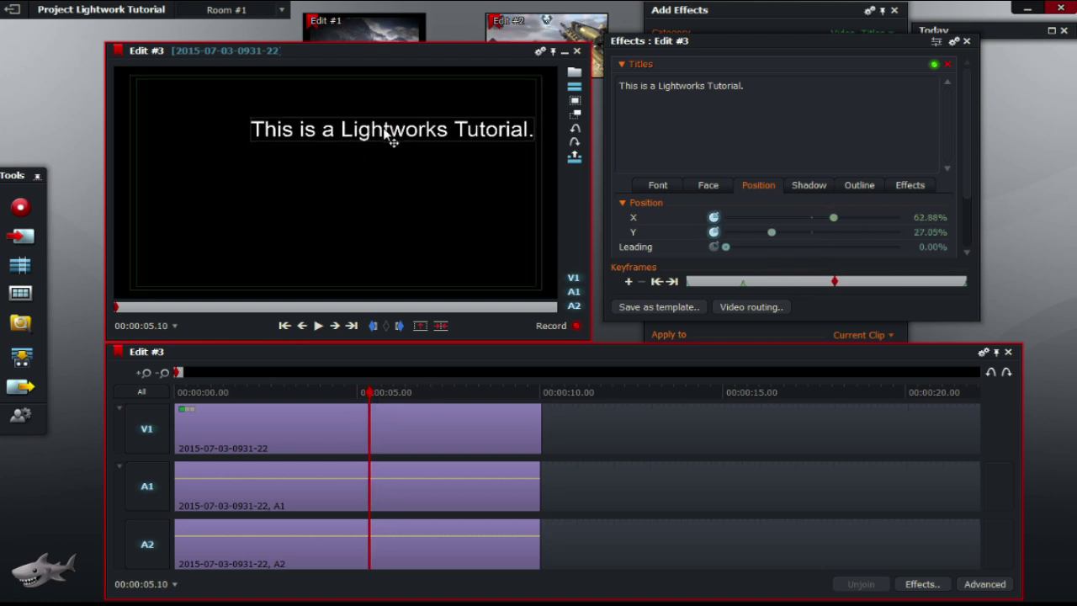
pyautogui.moveTo(368, 393); pyautogui.dragTo(479, 396)
pyautogui.moveTo(387, 163); pyautogui.dragTo(438, 266)
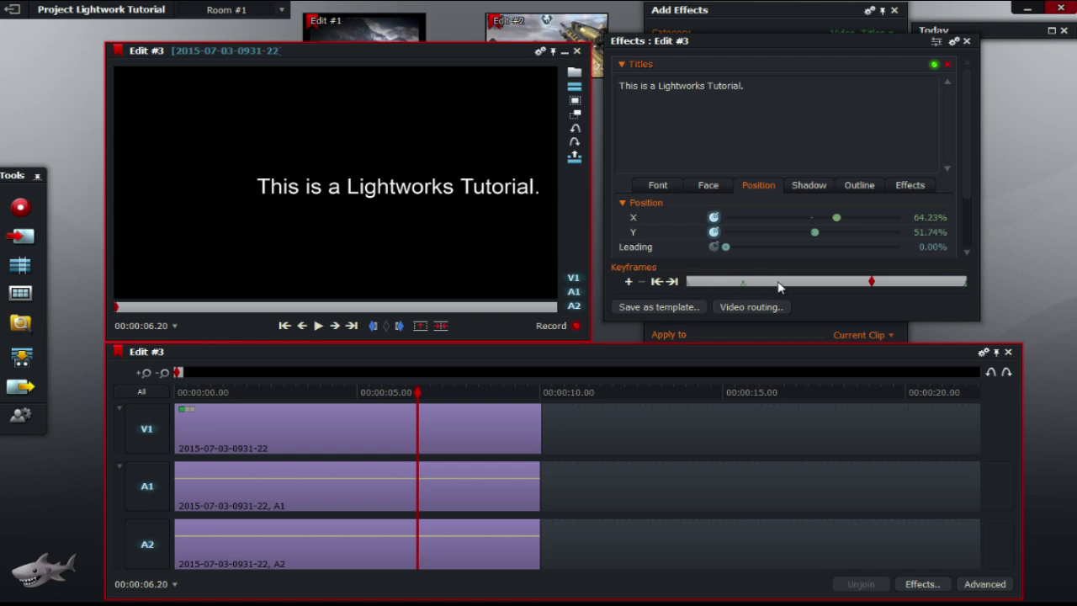
pyautogui.moveTo(418, 393); pyautogui.dragTo(176, 372)
pyautogui.press('space')
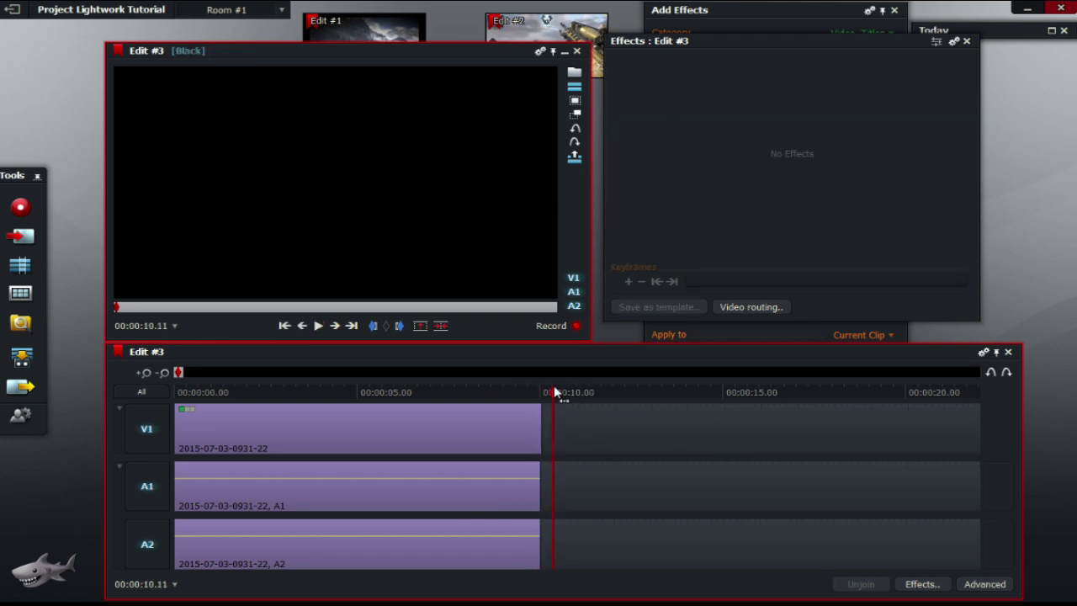
pyautogui.moveTo(558, 390); pyautogui.dragTo(422, 397)
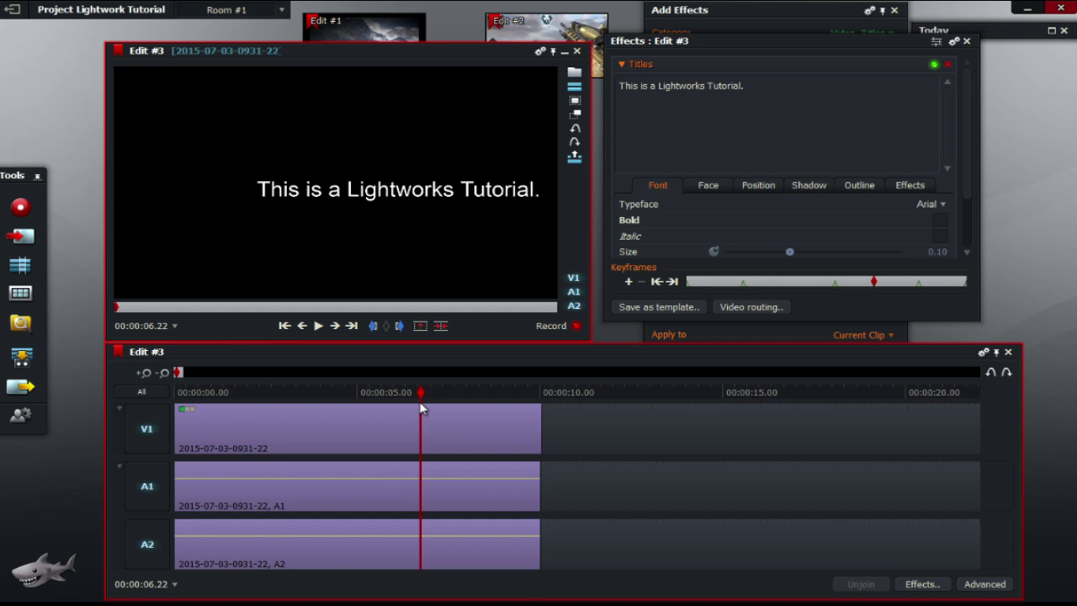
# Go to just after the clip start and deselect all the title's keyframes
pyautogui.press('Home')
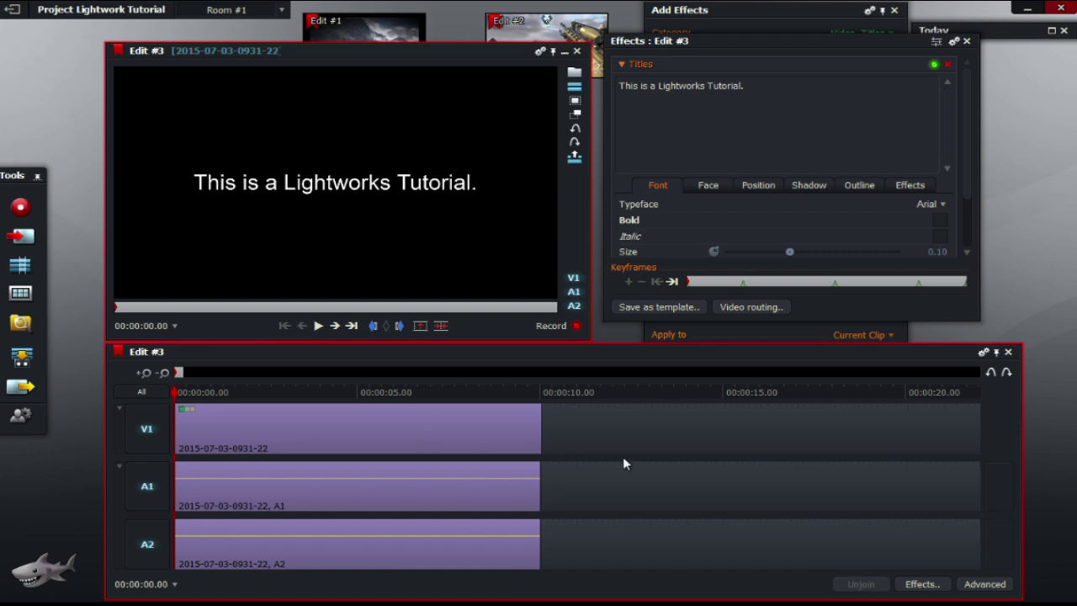
pyautogui.click(185, 392)
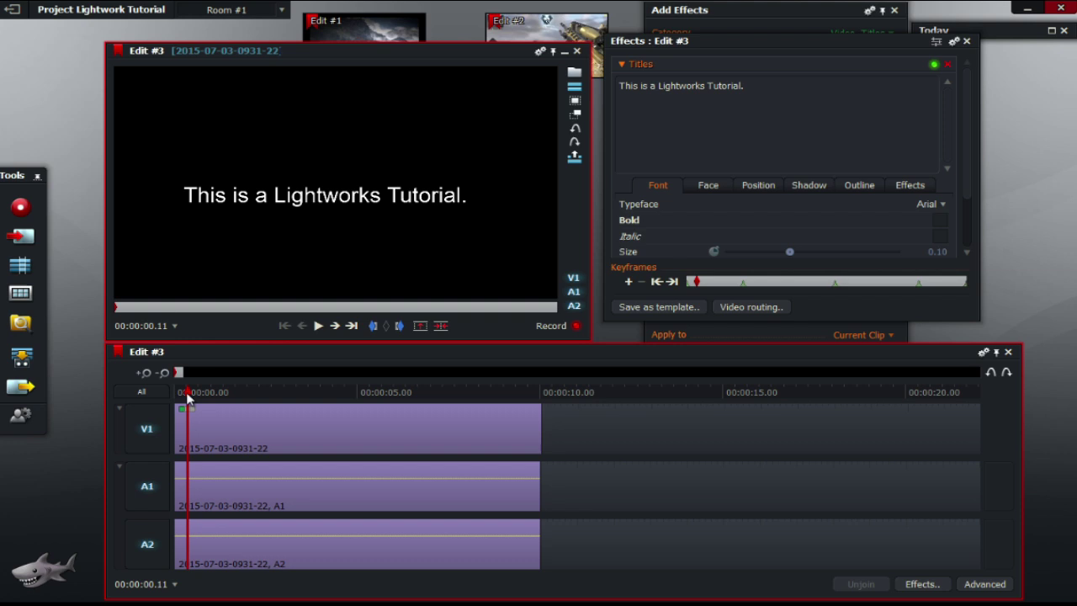
pyautogui.rightClick(744, 286)
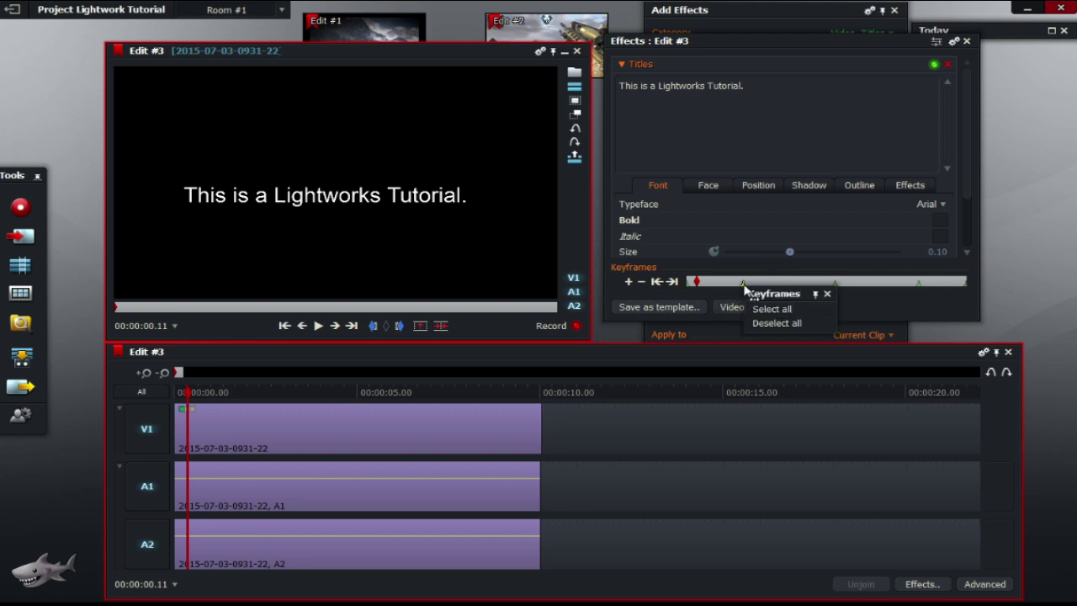
pyautogui.click(805, 322)
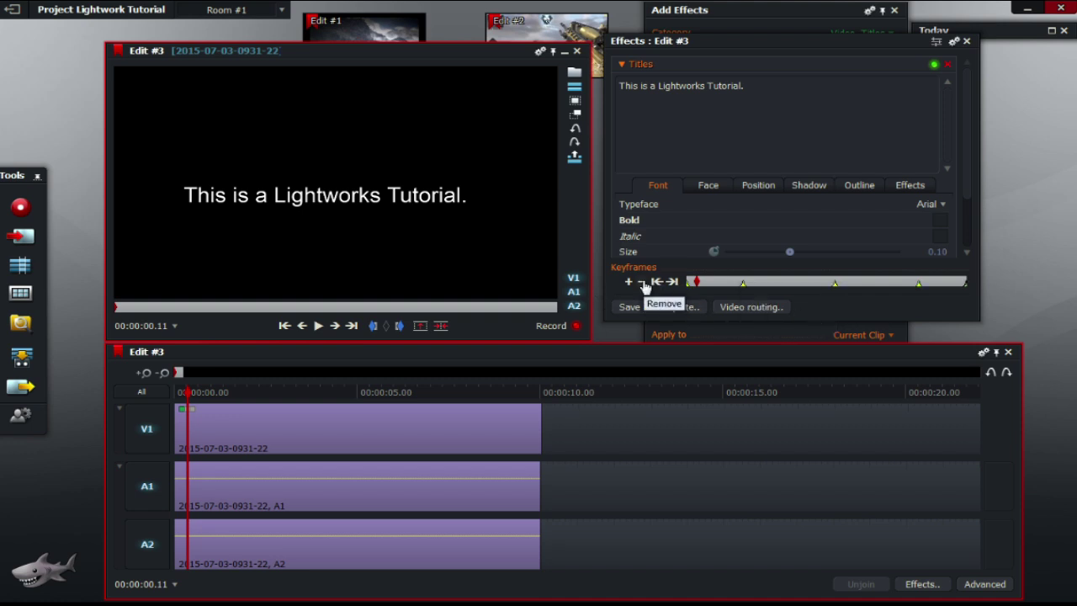
# Around two seconds, deselect all keyframes, select the later position keyframe, then return to one second
pyautogui.click(751, 285)
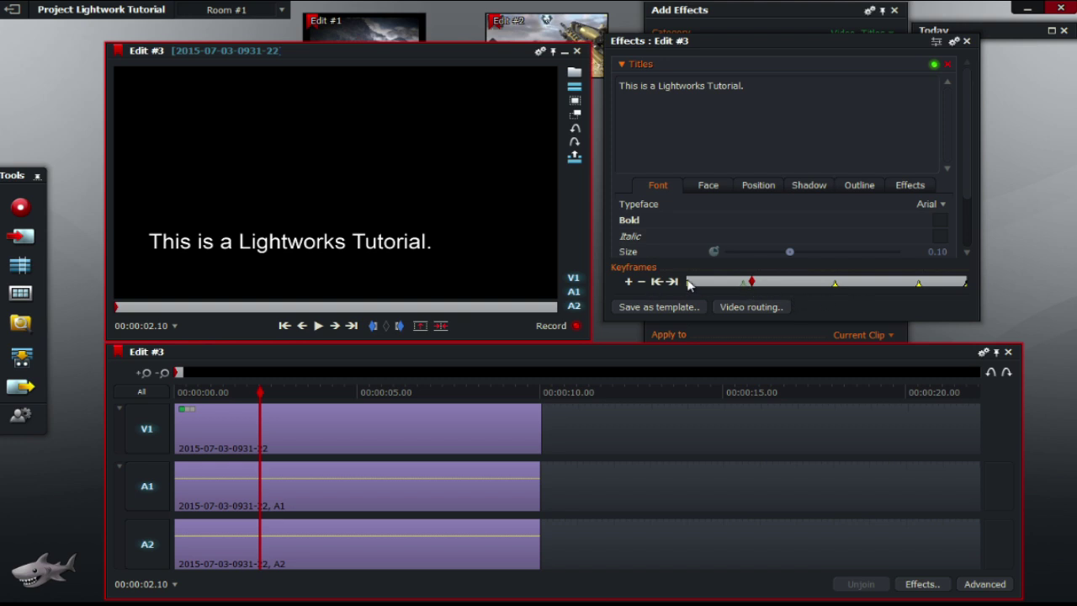
pyautogui.rightClick(836, 284)
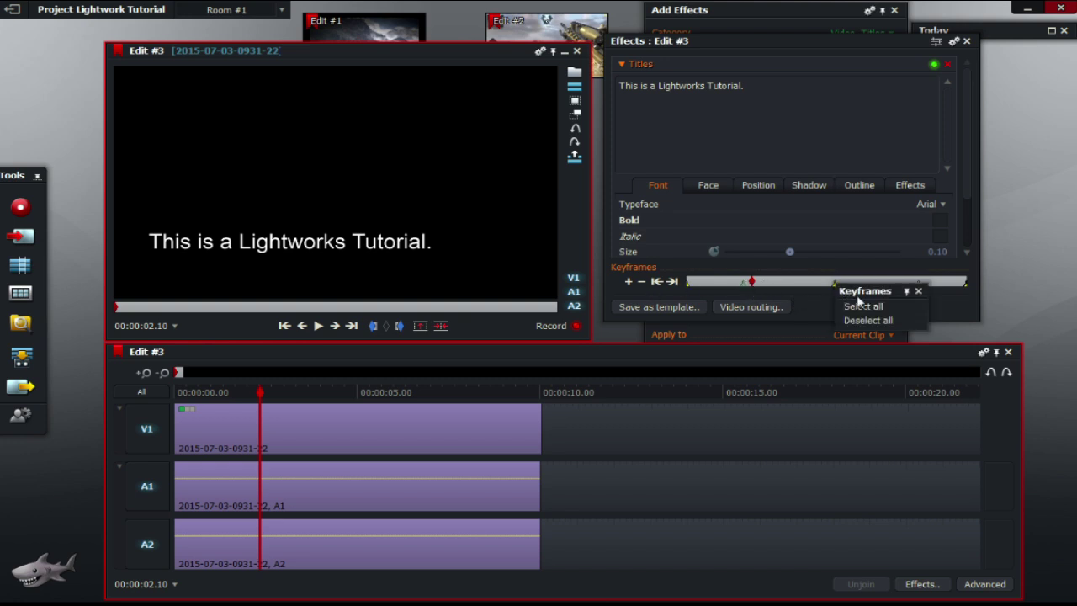
pyautogui.click(904, 320)
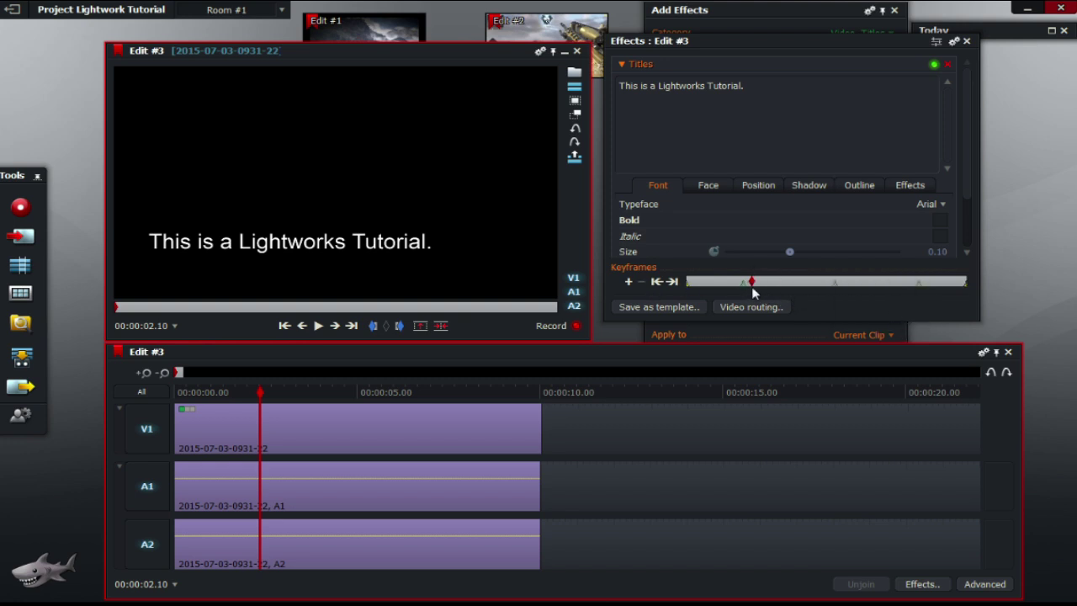
pyautogui.click(628, 281)
pyautogui.moveTo(753, 281); pyautogui.dragTo(717, 281)
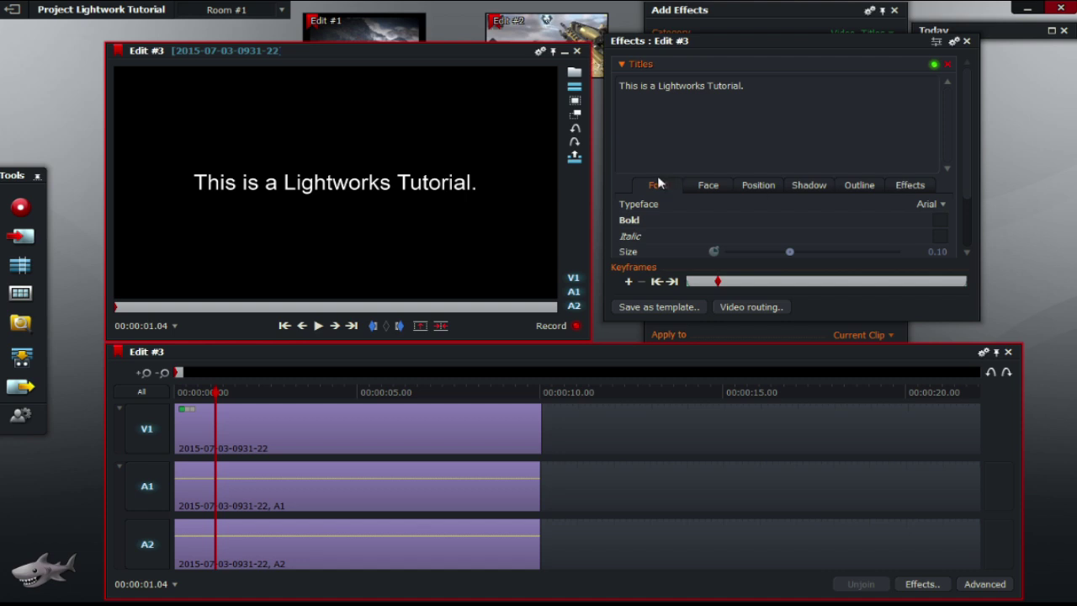
# Set the title's In effect to a 0.75-second Fade and play it from the start
pyautogui.click(905, 187)
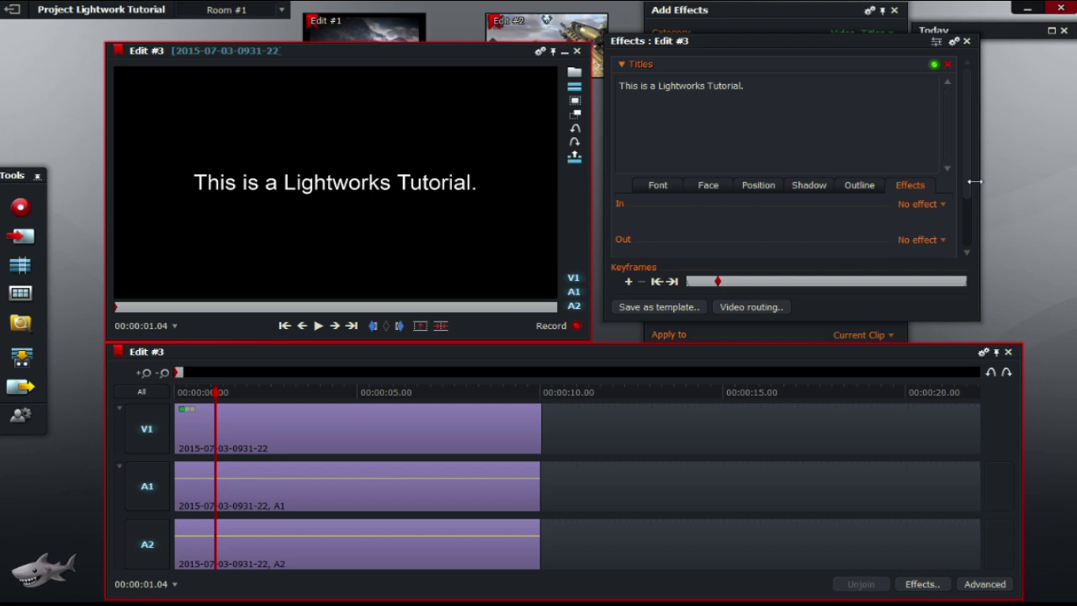
pyautogui.scroll(-2, 967, 198)
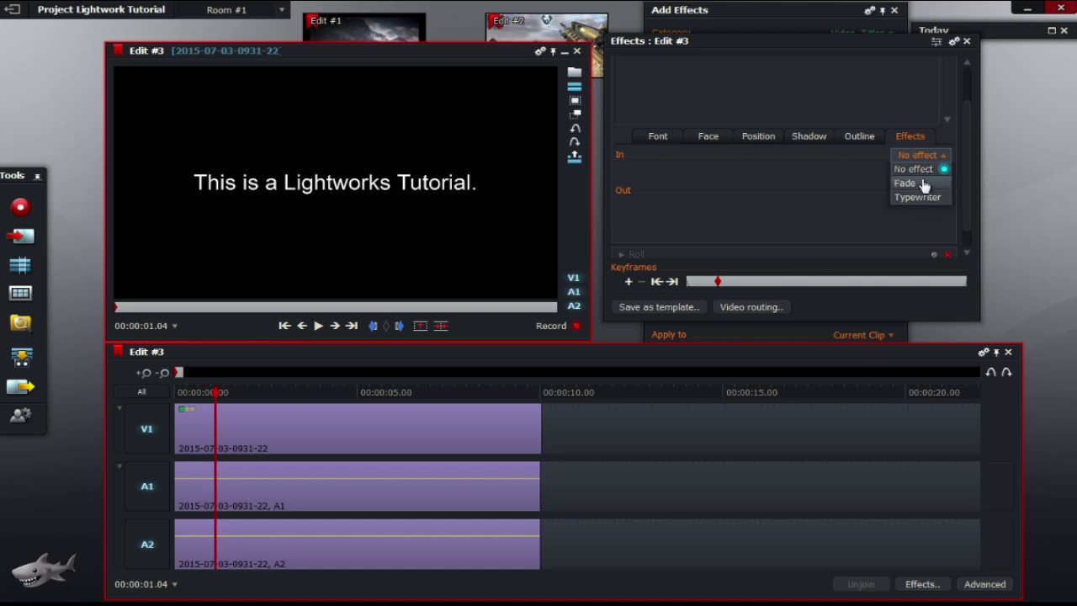
pyautogui.click(934, 184)
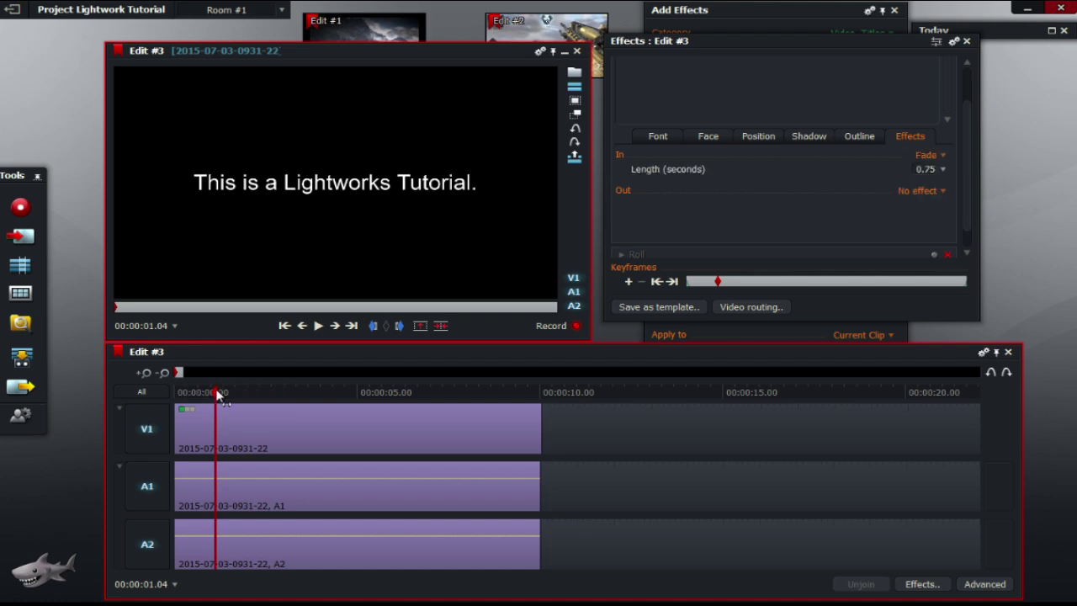
pyautogui.moveTo(216, 396); pyautogui.dragTo(156, 394)
pyautogui.press('space')
pyautogui.press('space')
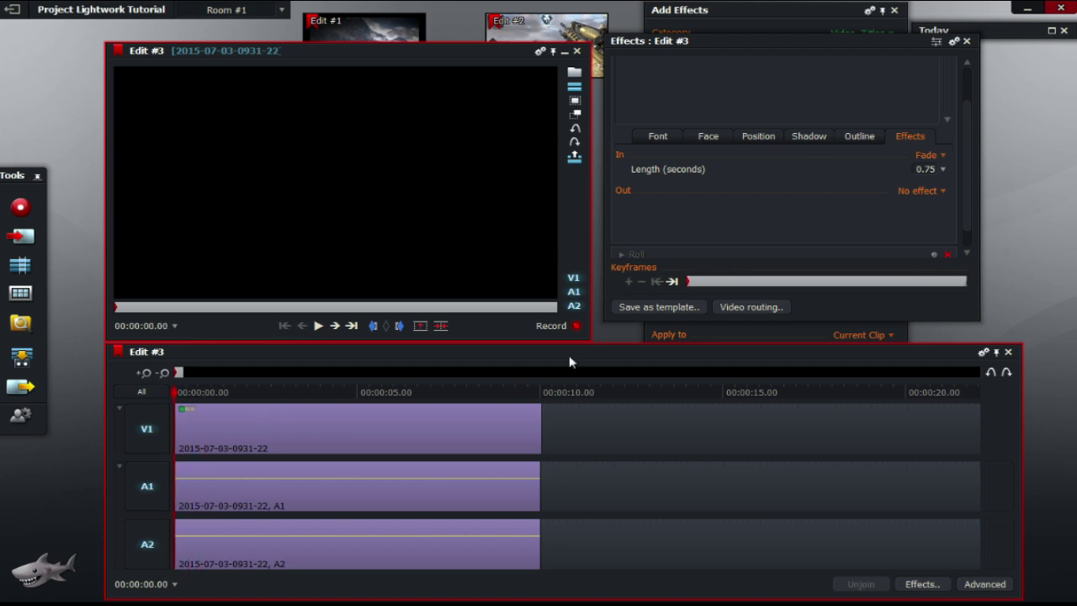
# Switch the title's In effect from Fade to Typewriter and play it back twice to preview the typing
pyautogui.click(938, 158)
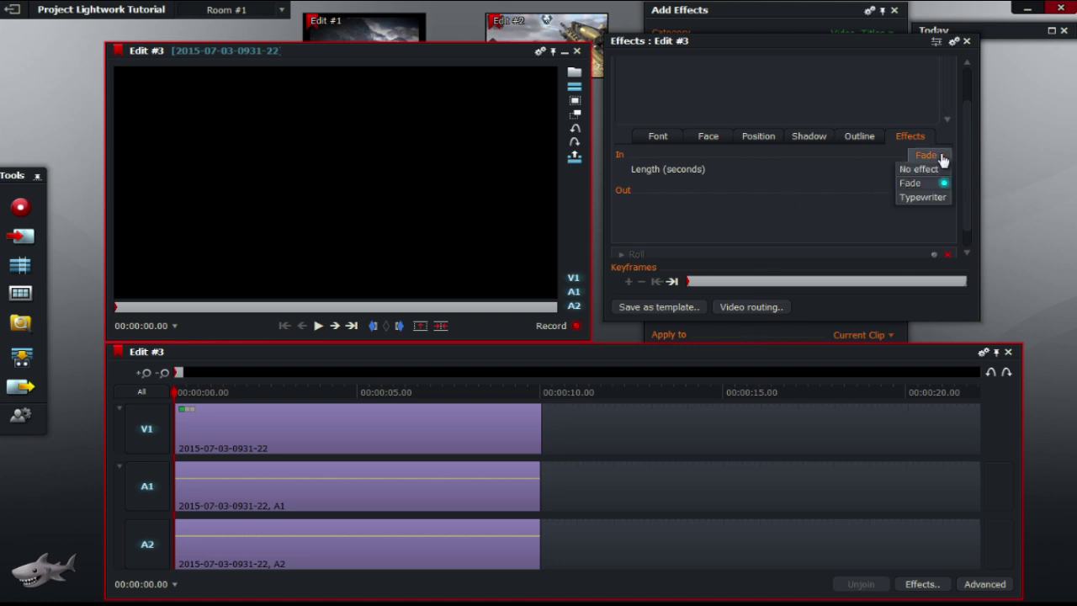
pyautogui.click(924, 197)
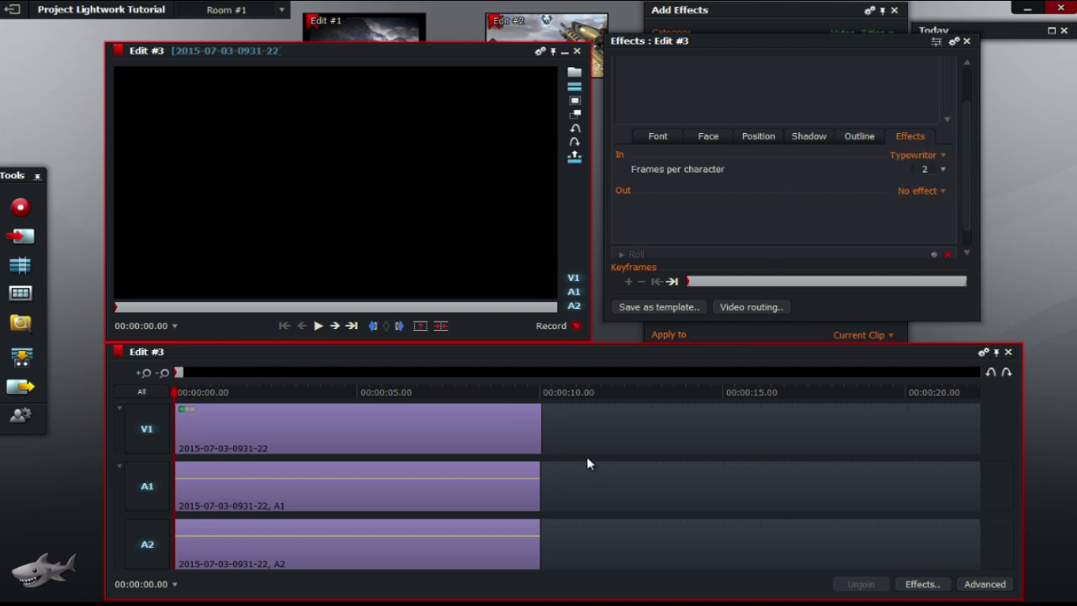
pyautogui.press('space')
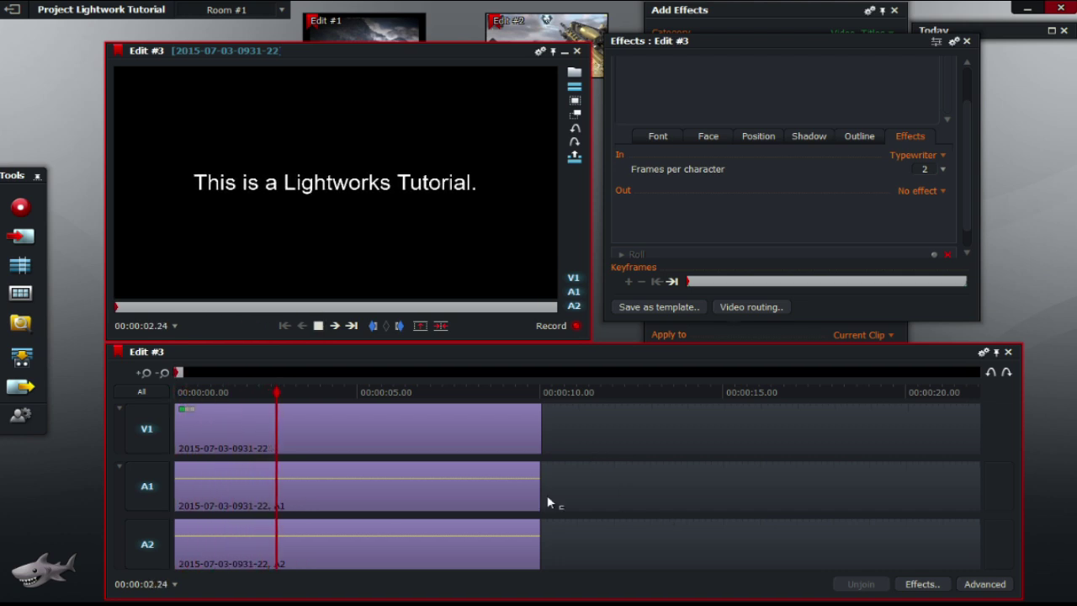
pyautogui.click(299, 396)
pyautogui.moveTo(298, 396); pyautogui.dragTo(149, 402)
pyautogui.press('space')
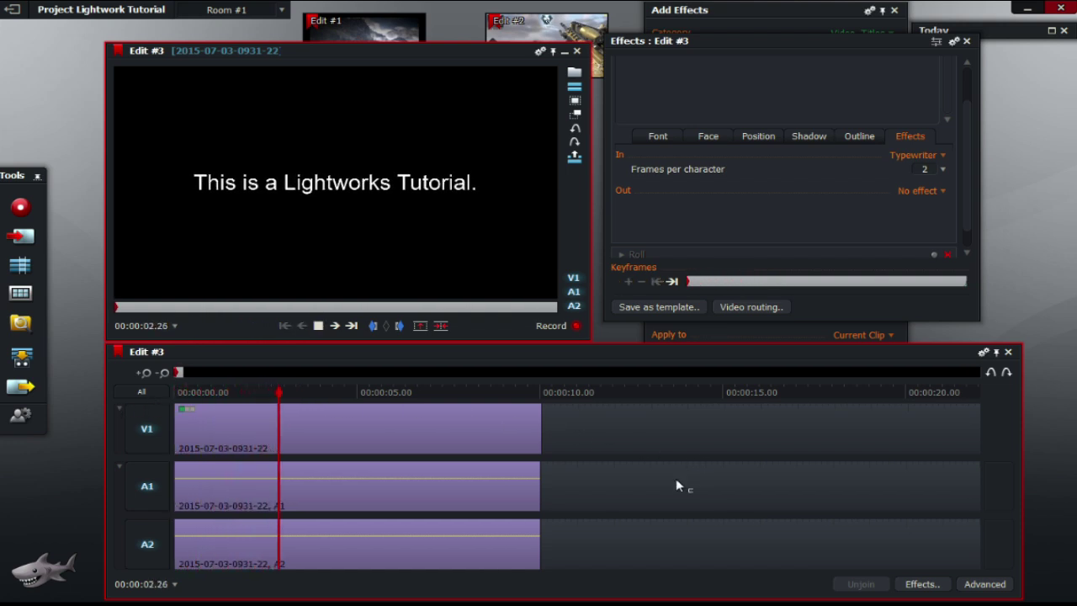
pyautogui.press('space')
# Set the title's In effect to No effect and its Out effect to a 0.75-second Fade
pyautogui.click(934, 156)
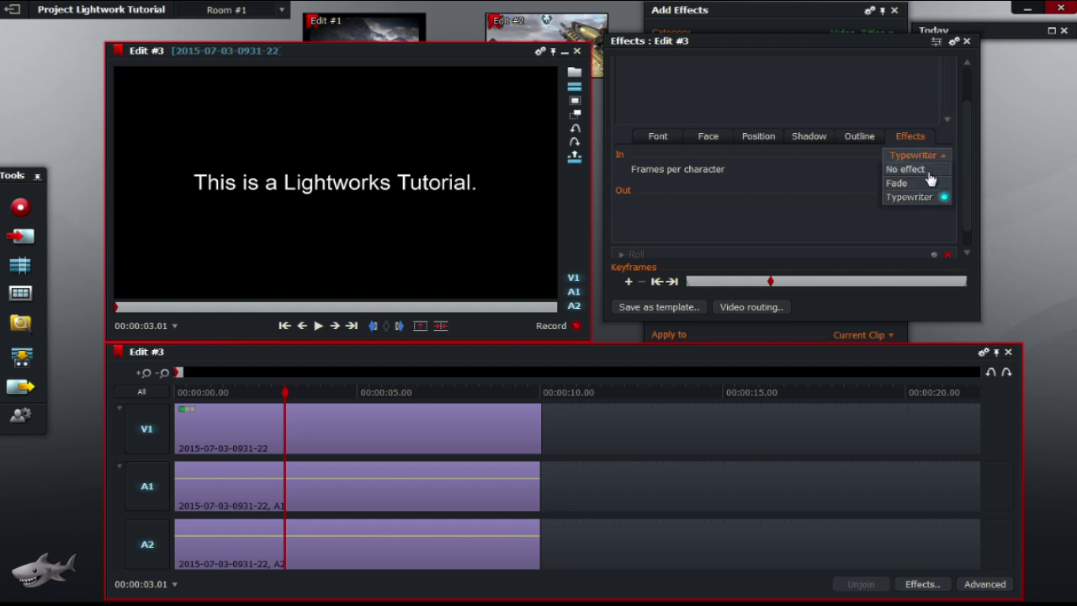
pyautogui.click(925, 168)
pyautogui.click(936, 193)
pyautogui.click(930, 219)
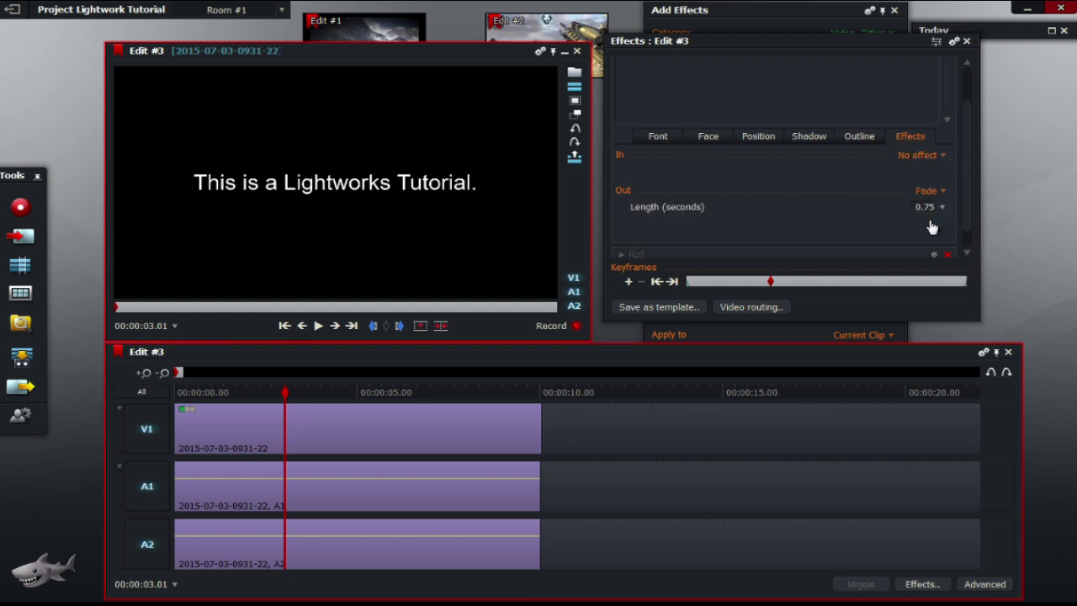
# Play the end of the clip to check the fade-out, stopping around seven seconds
pyautogui.moveTo(285, 401)
pyautogui.mouseDown()
pyautogui.moveTo(177, 407)
pyautogui.moveTo(446, 405)
pyautogui.mouseUp()
pyautogui.press('space')
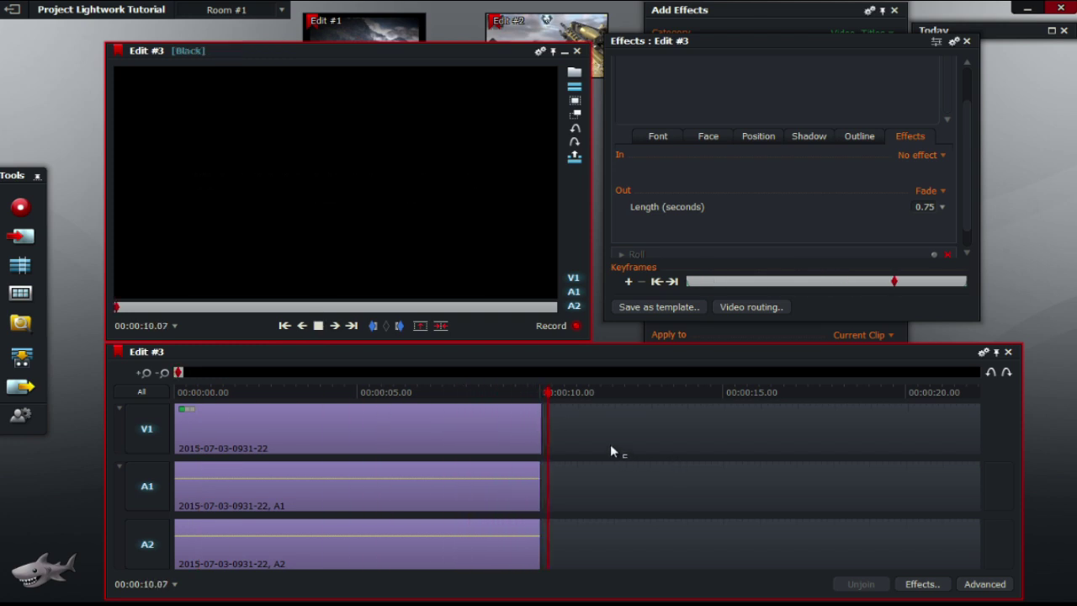
pyautogui.click(437, 393)
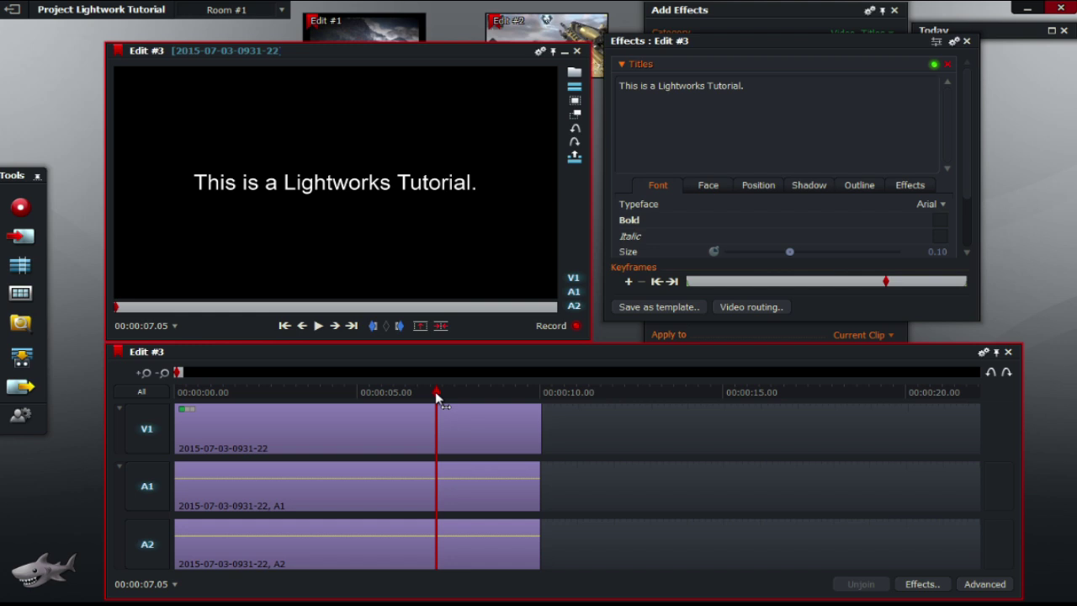